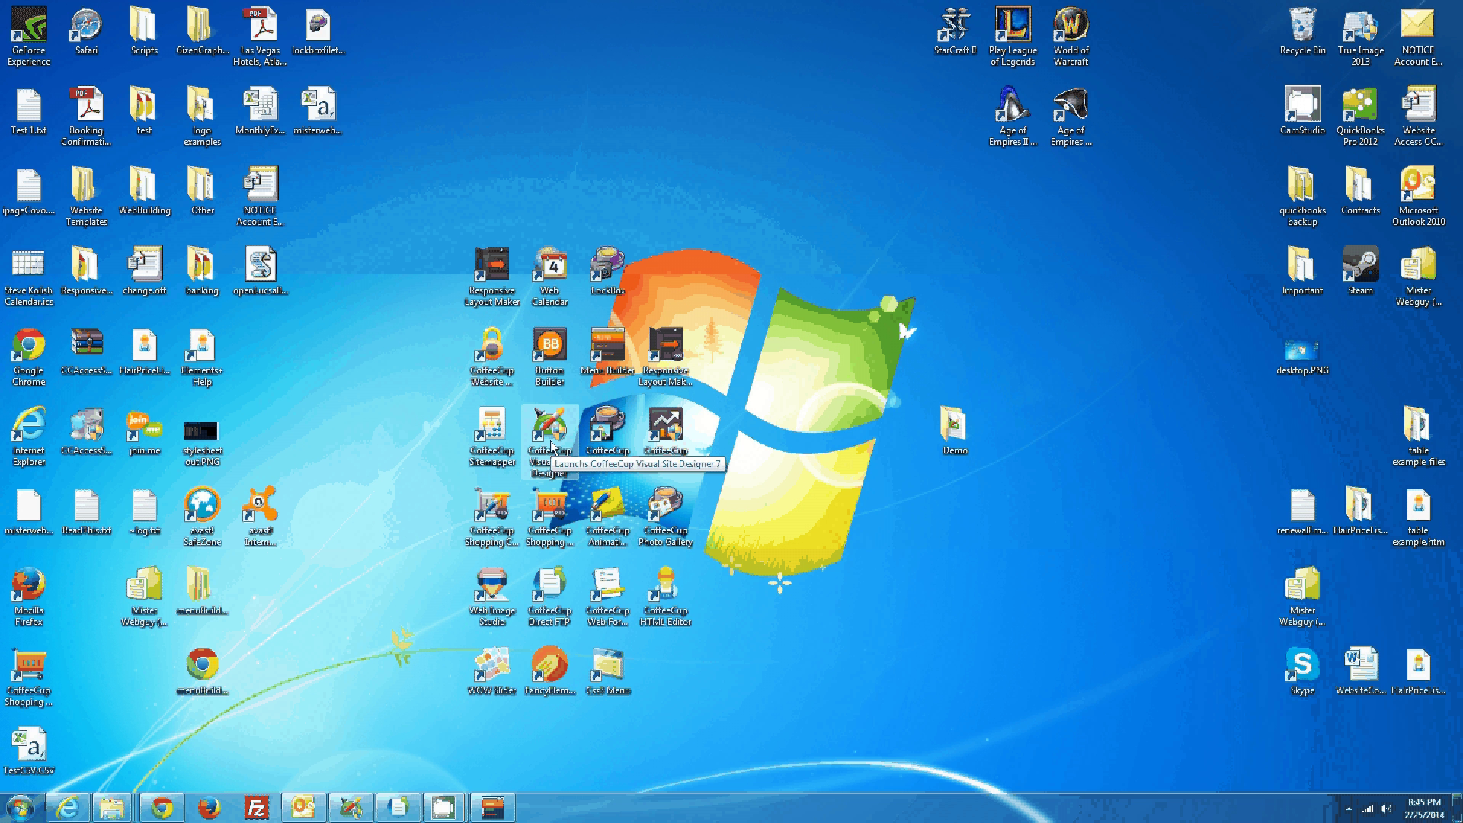
Launch Visual Site Designer, inspect the Demo template's teal bar under the logo, then minimize it
{"action": "left_click", "coordinate": [550, 435]}
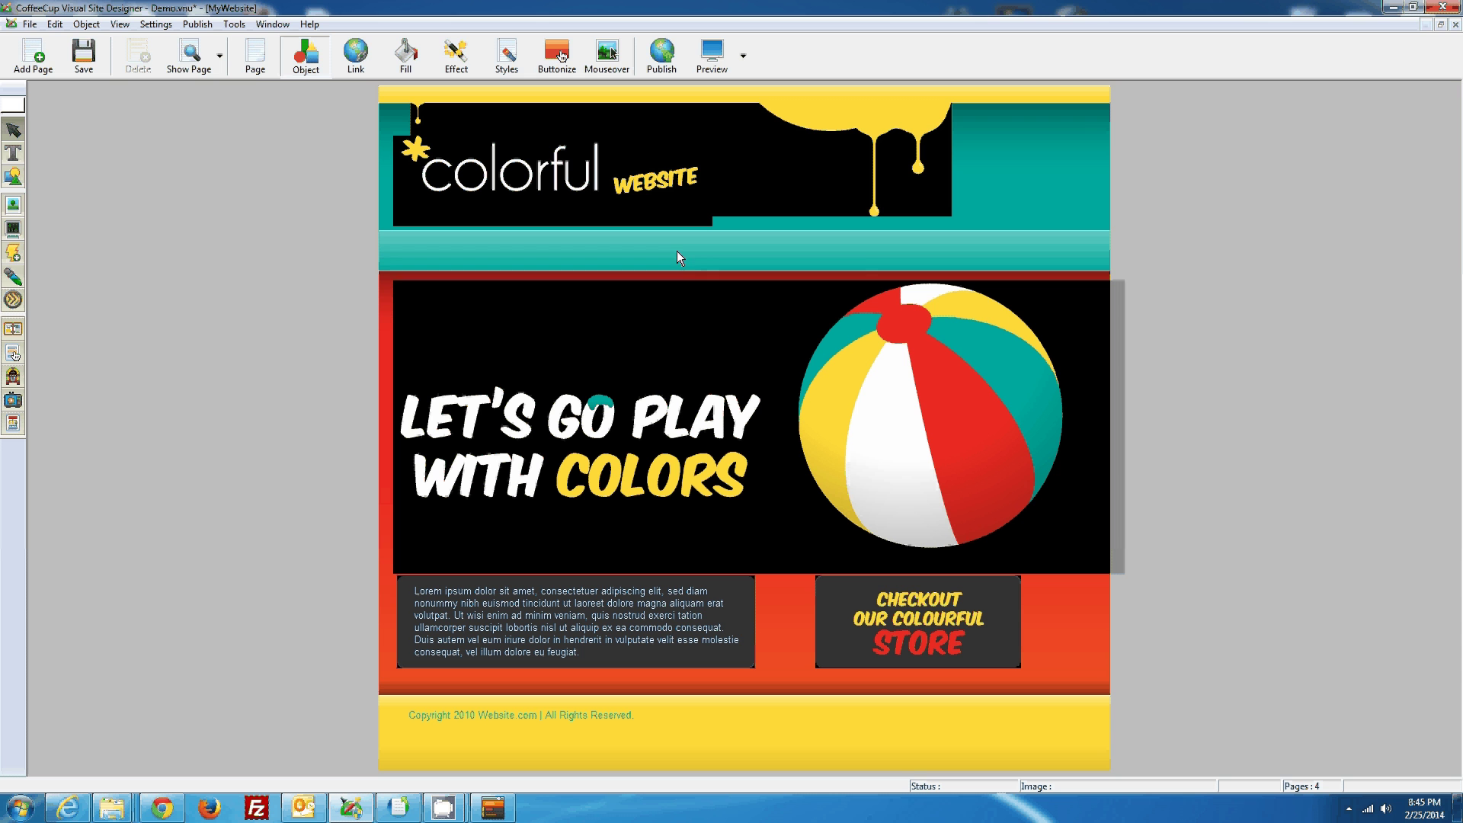
{"action": "left_click_drag", "start_coordinate": [1159, 232], "coordinate": [338, 271]}
{"action": "left_click", "coordinate": [1393, 7]}
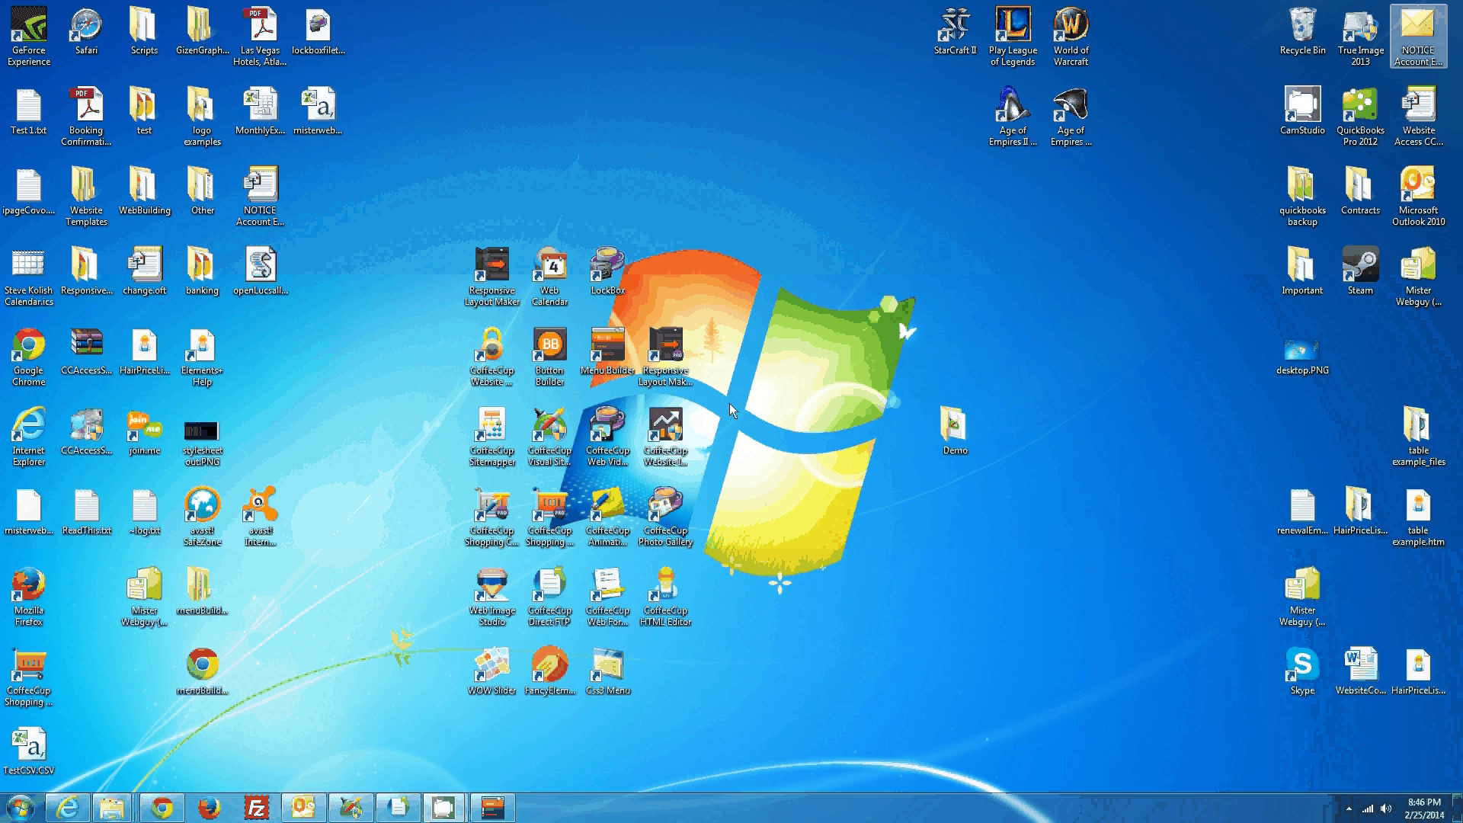
Open menuDemo.mb in Menu Builder and export it to the Demo_website folder
{"action": "double_click", "coordinate": [607, 358]}
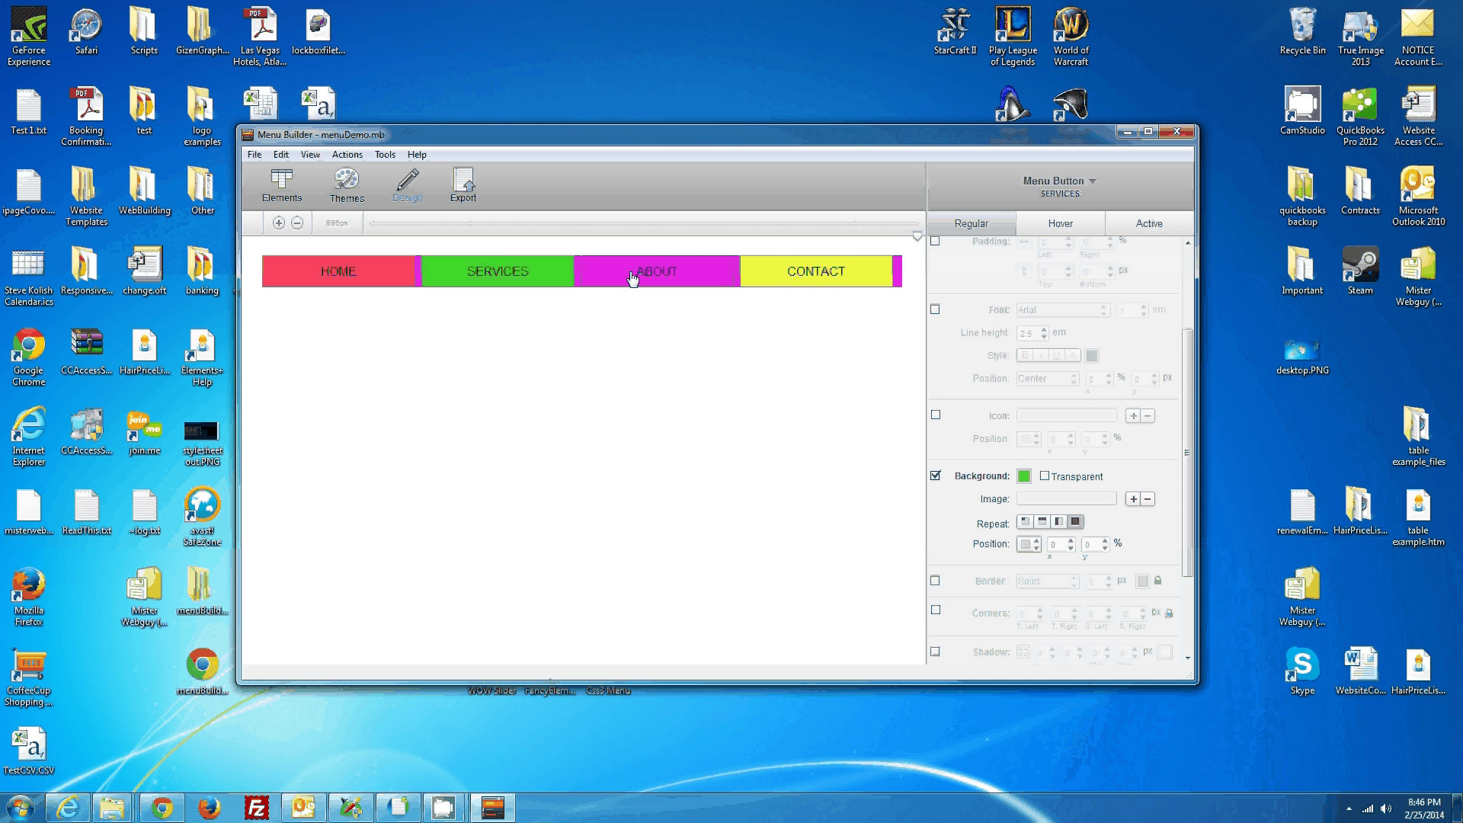
{"action": "mouse_move", "coordinate": [854, 292]}
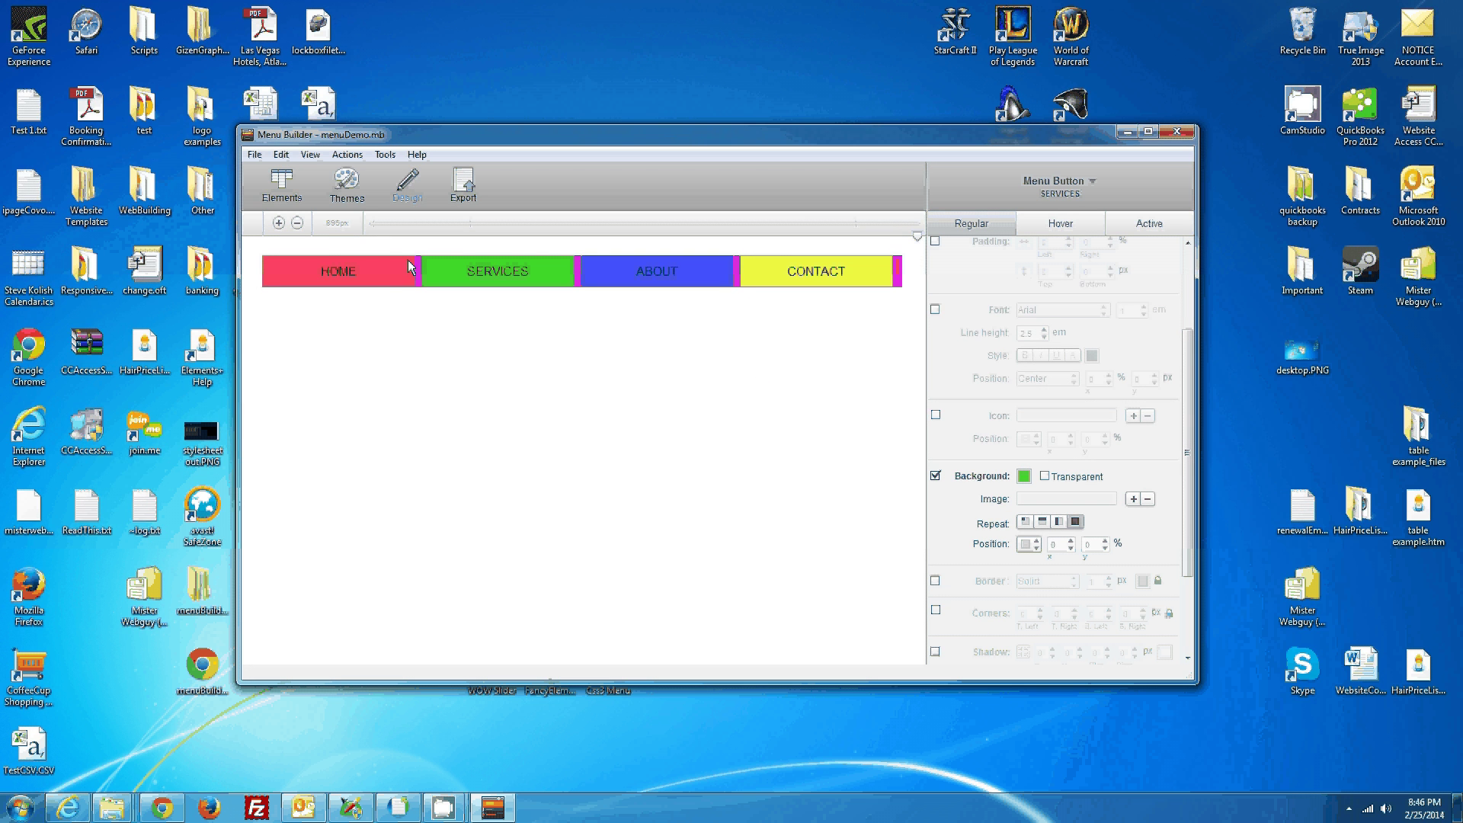
{"action": "left_click", "coordinate": [252, 155]}
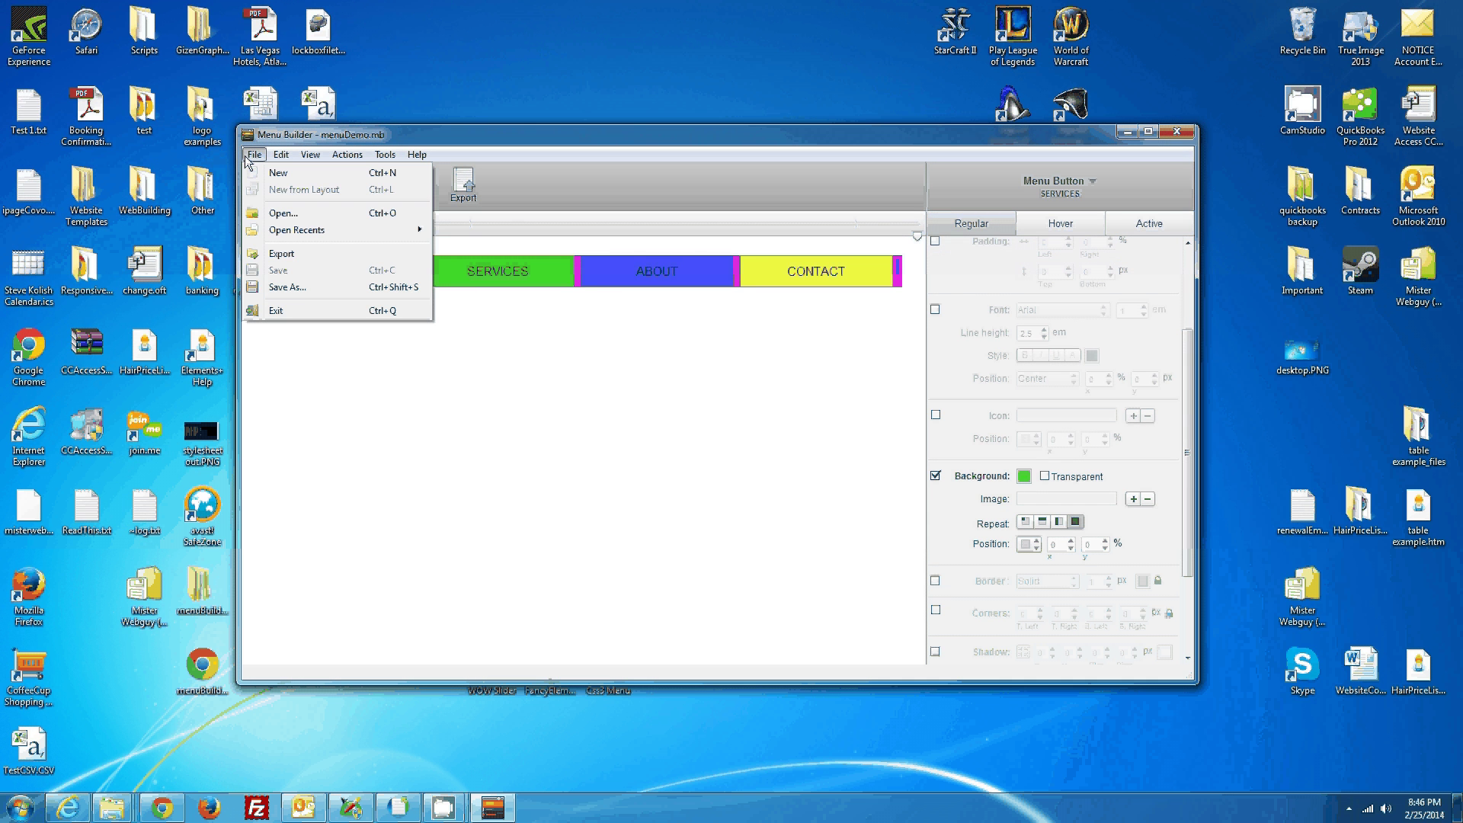
{"action": "left_click", "coordinate": [294, 256]}
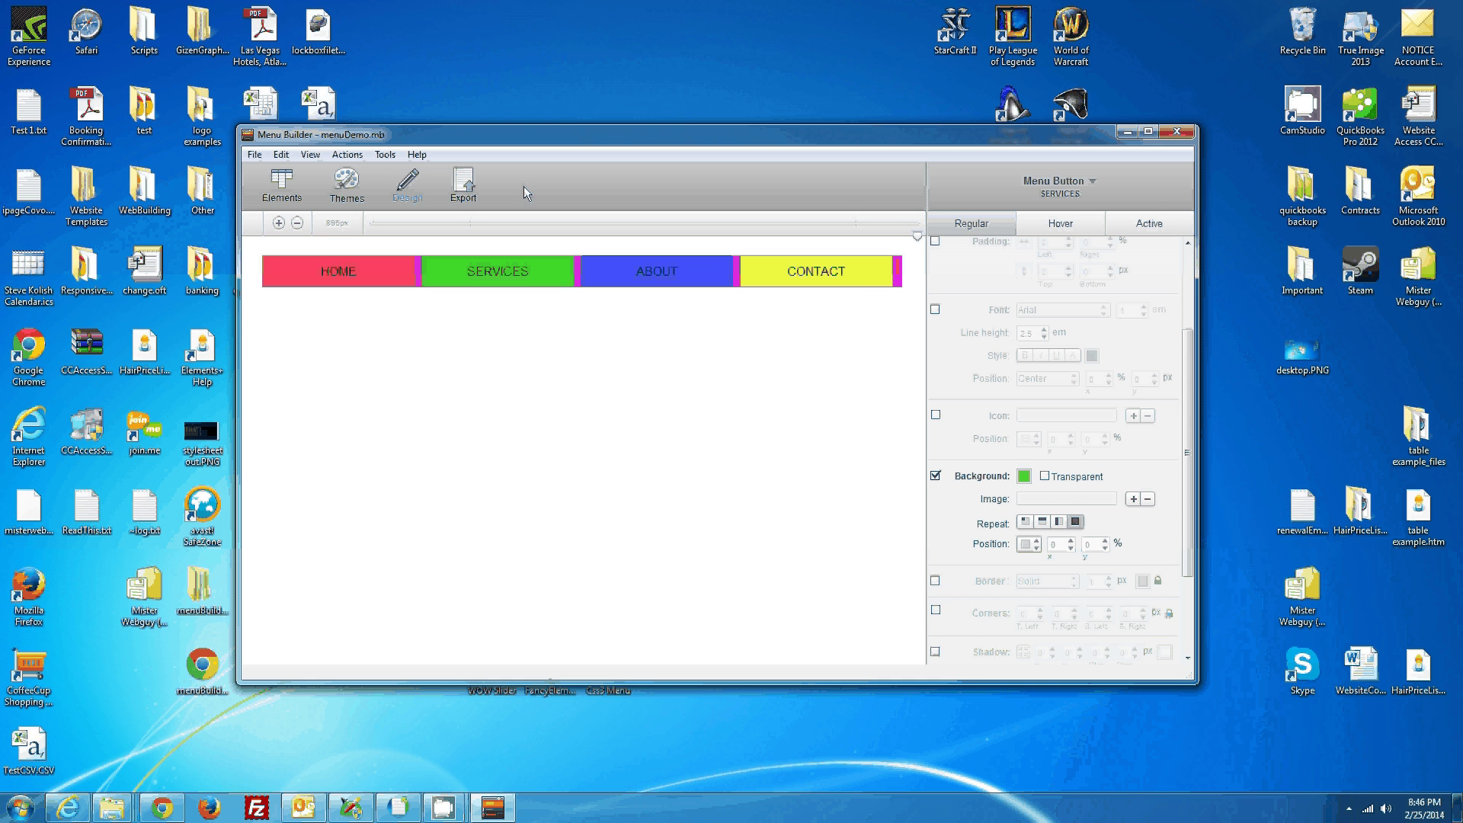
{"action": "left_click", "coordinate": [464, 187]}
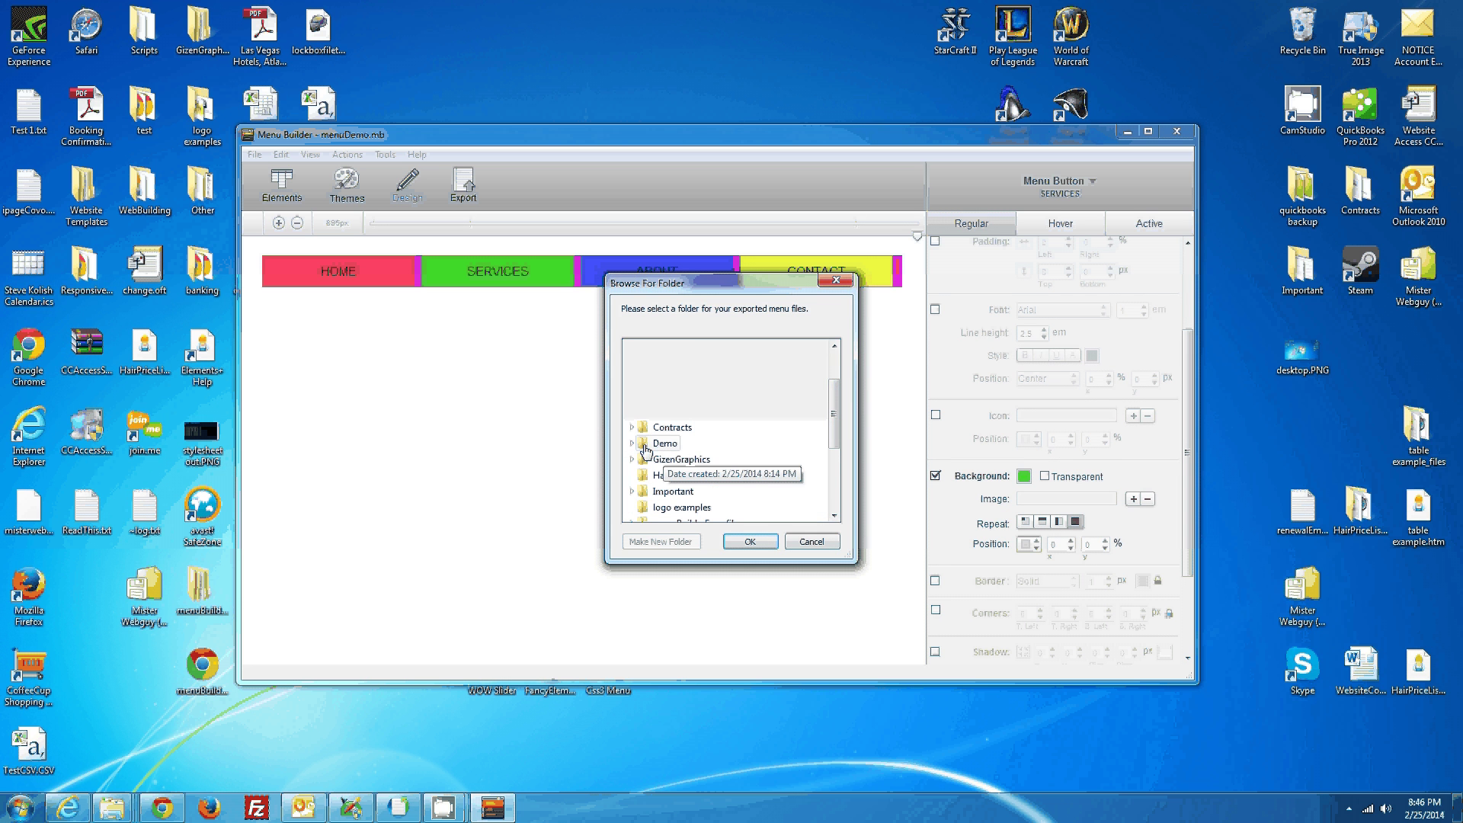
{"action": "left_click", "coordinate": [692, 463]}
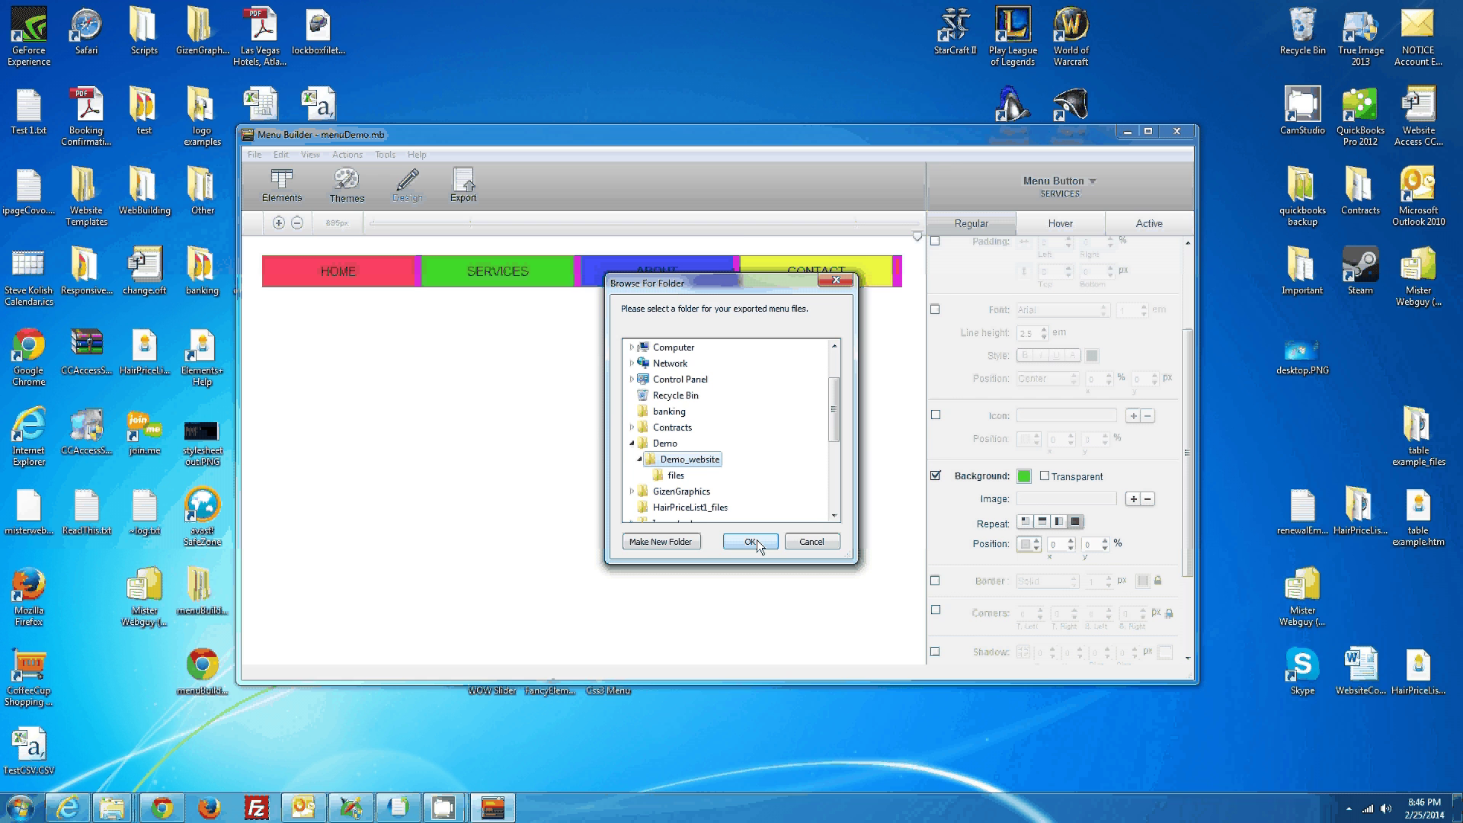
Confirm the export, copy the Step 1 header code, and return to Visual Site Designer
{"action": "left_click", "coordinate": [751, 542]}
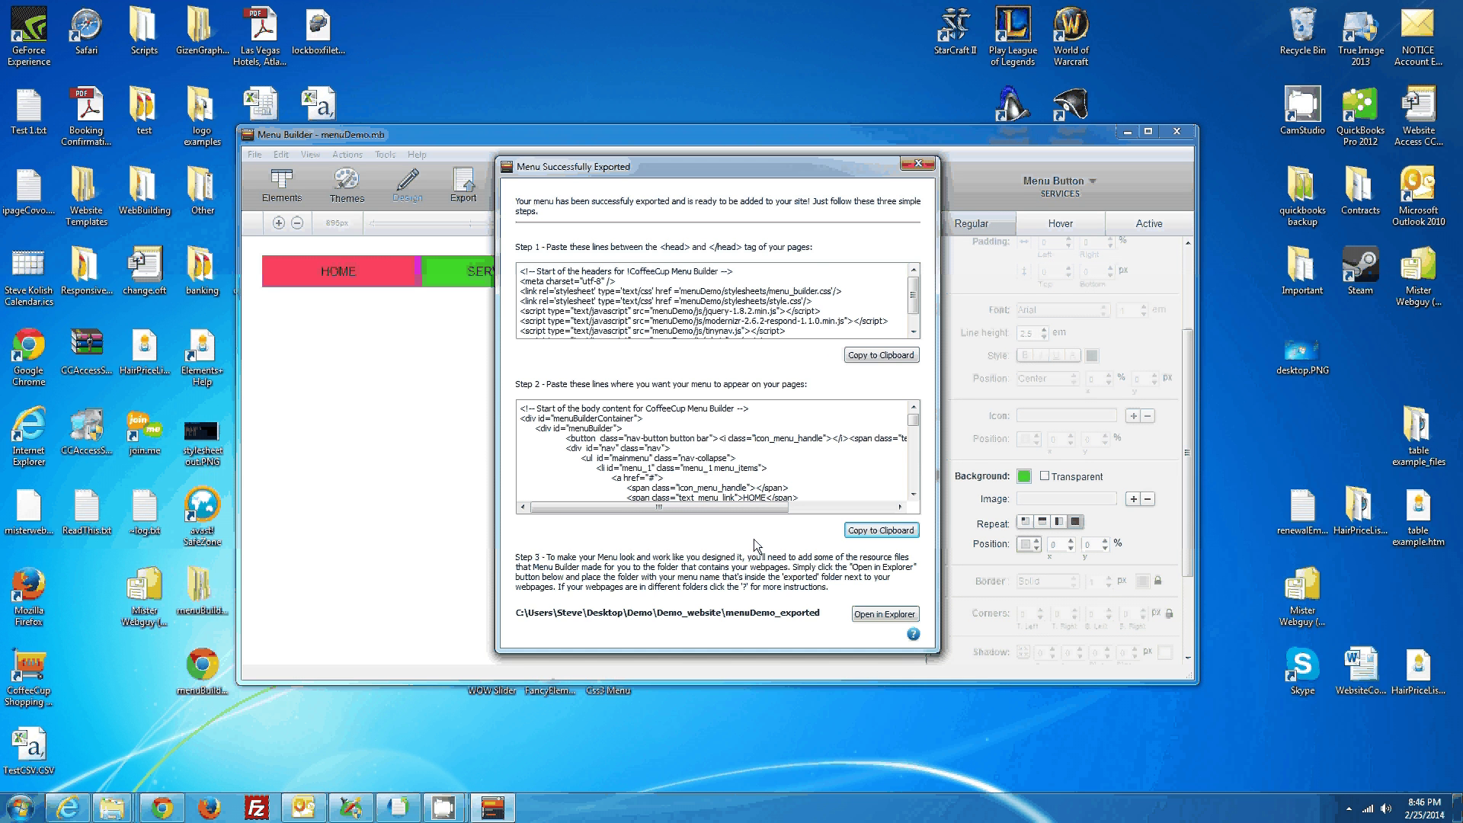
{"action": "left_click_drag", "start_coordinate": [619, 166], "coordinate": [559, 135]}
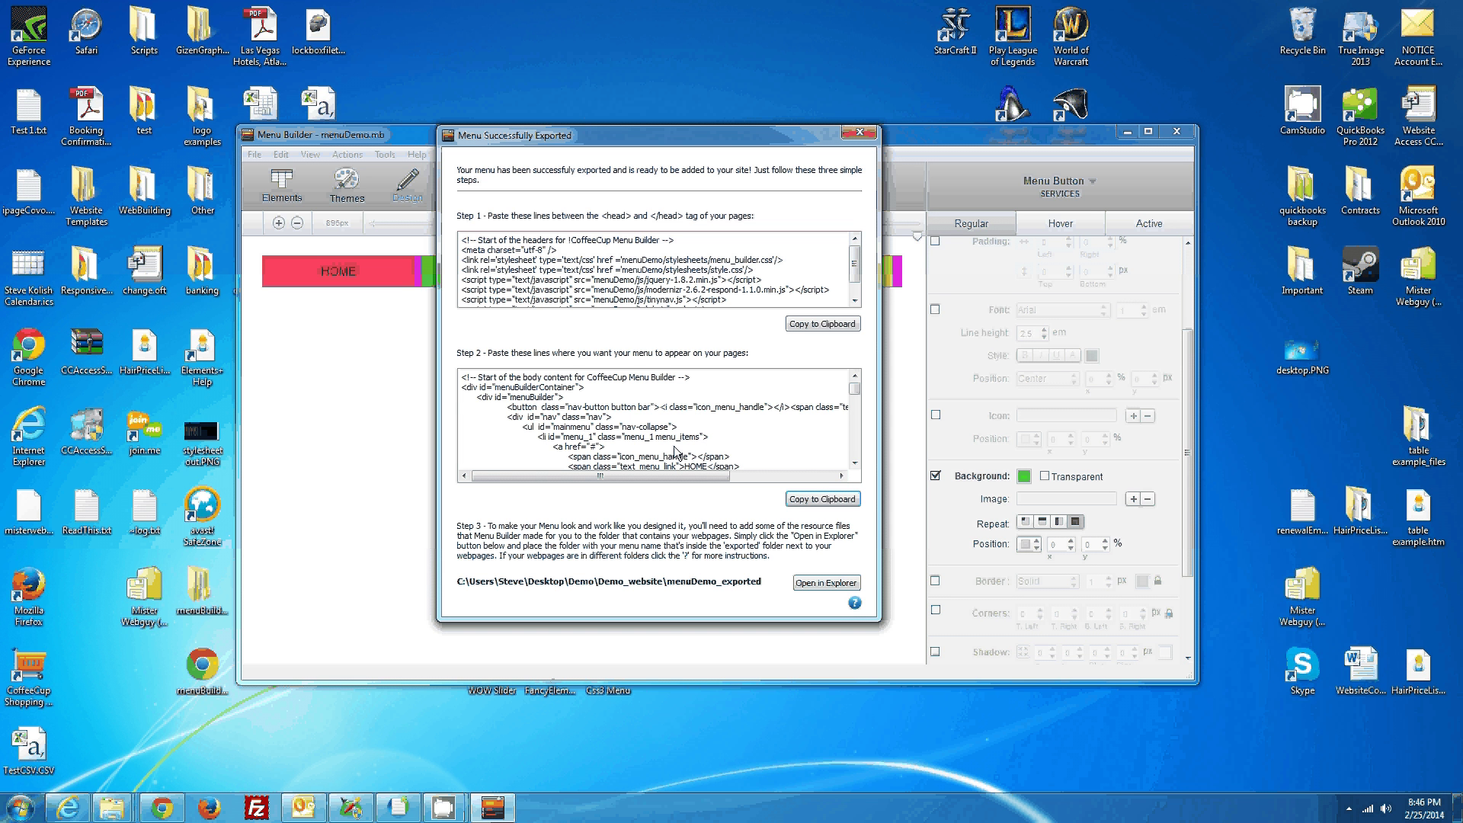
{"action": "left_click", "coordinate": [796, 327]}
{"action": "left_click", "coordinate": [351, 811]}
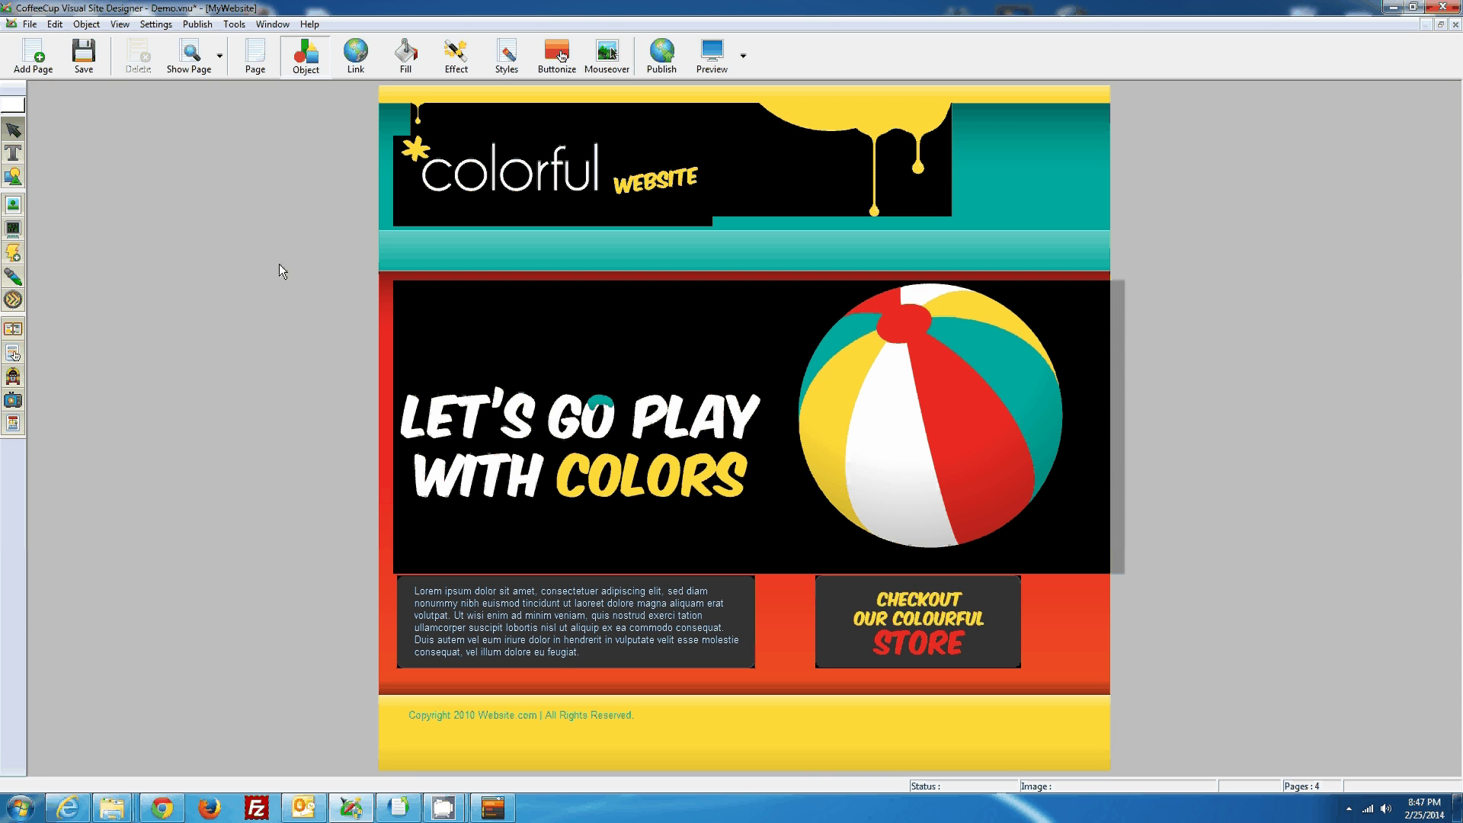
Paste the menu header code into the page's head section via Edit Header
{"action": "left_click", "coordinate": [55, 23]}
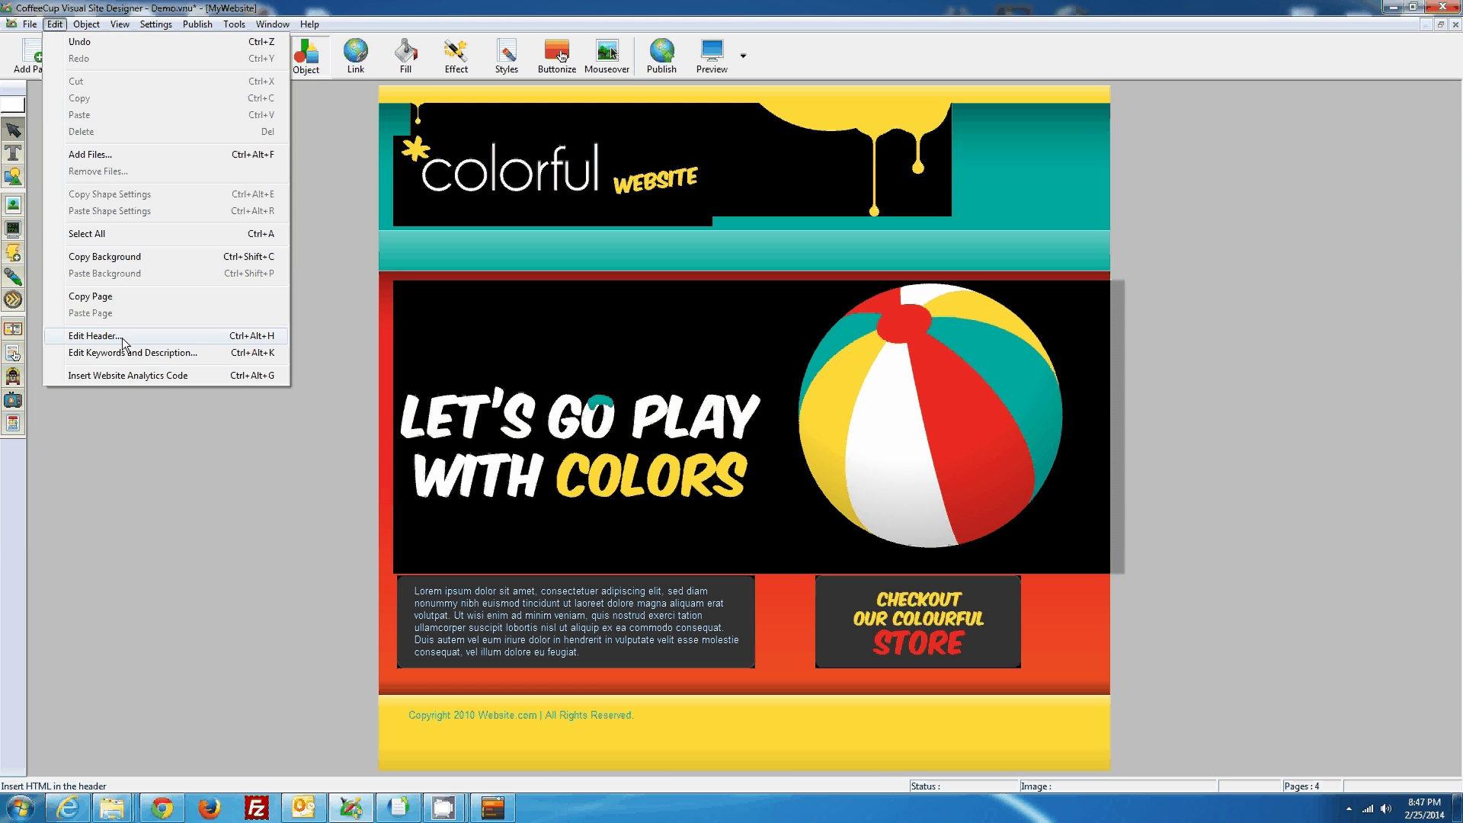
{"action": "left_click", "coordinate": [336, 349]}
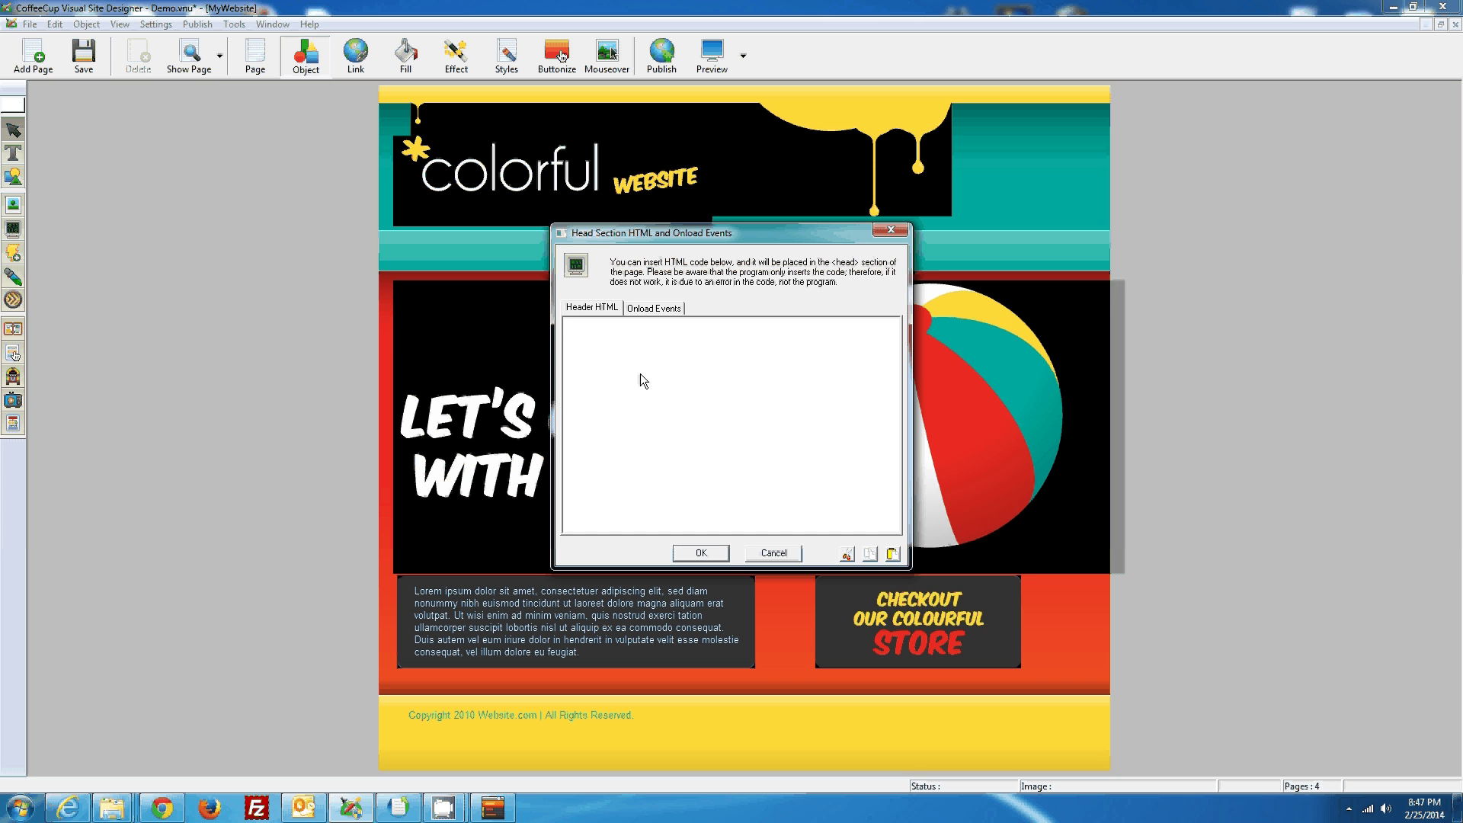
{"action": "type", "text": "<!-- Start of the headers for !CoffeeCup Menu Builder --> <meta charset=\"utf-8\" /> <link rel='stylesheet' type='text/css' href ='menuDemo/stylesheets/menu_builder.css'/> <link rel='stylesheet' type='text/css' href ='menuDemo/stylesheets/style.css'/> <script type=\"text/javascript\" src=\"menuDemo/js/jquery-1.8.2.min.js\"></script> <script type=\"text/javascript\" src=\"menuDemo/js/modernizr-2.6.2-respond-1.1.0.min.js\"></script> <script type=\"text/javascript\" src=\"menuDemo/js/tinynav.js\"></script> <script type=\"text/javascript\" src=\"menuDemo/js/mb.js\"></script> <!-- End of the headers for !CoffeeCup Menu Builder -->"}
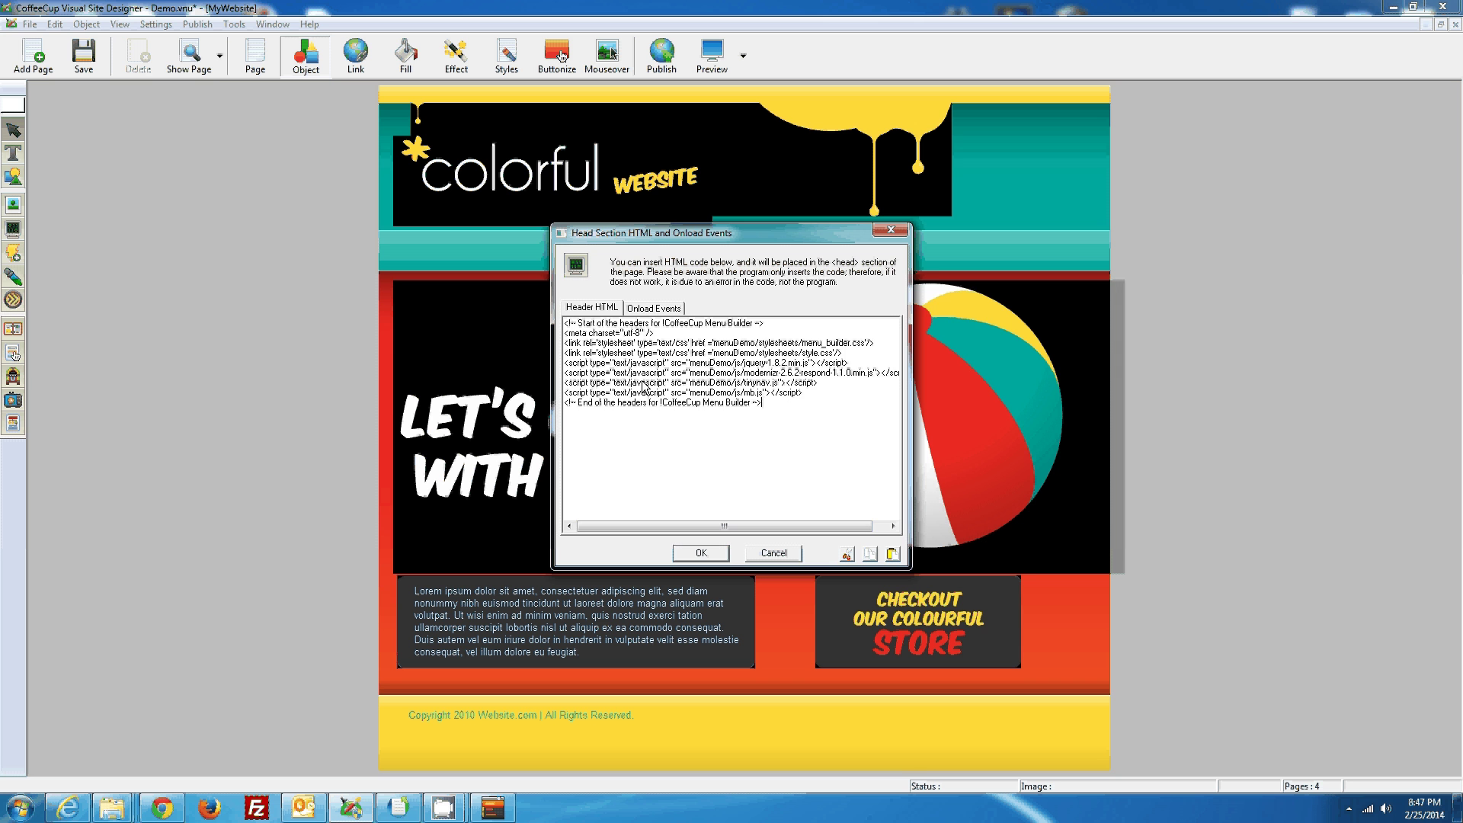
{"action": "left_click", "coordinate": [697, 553]}
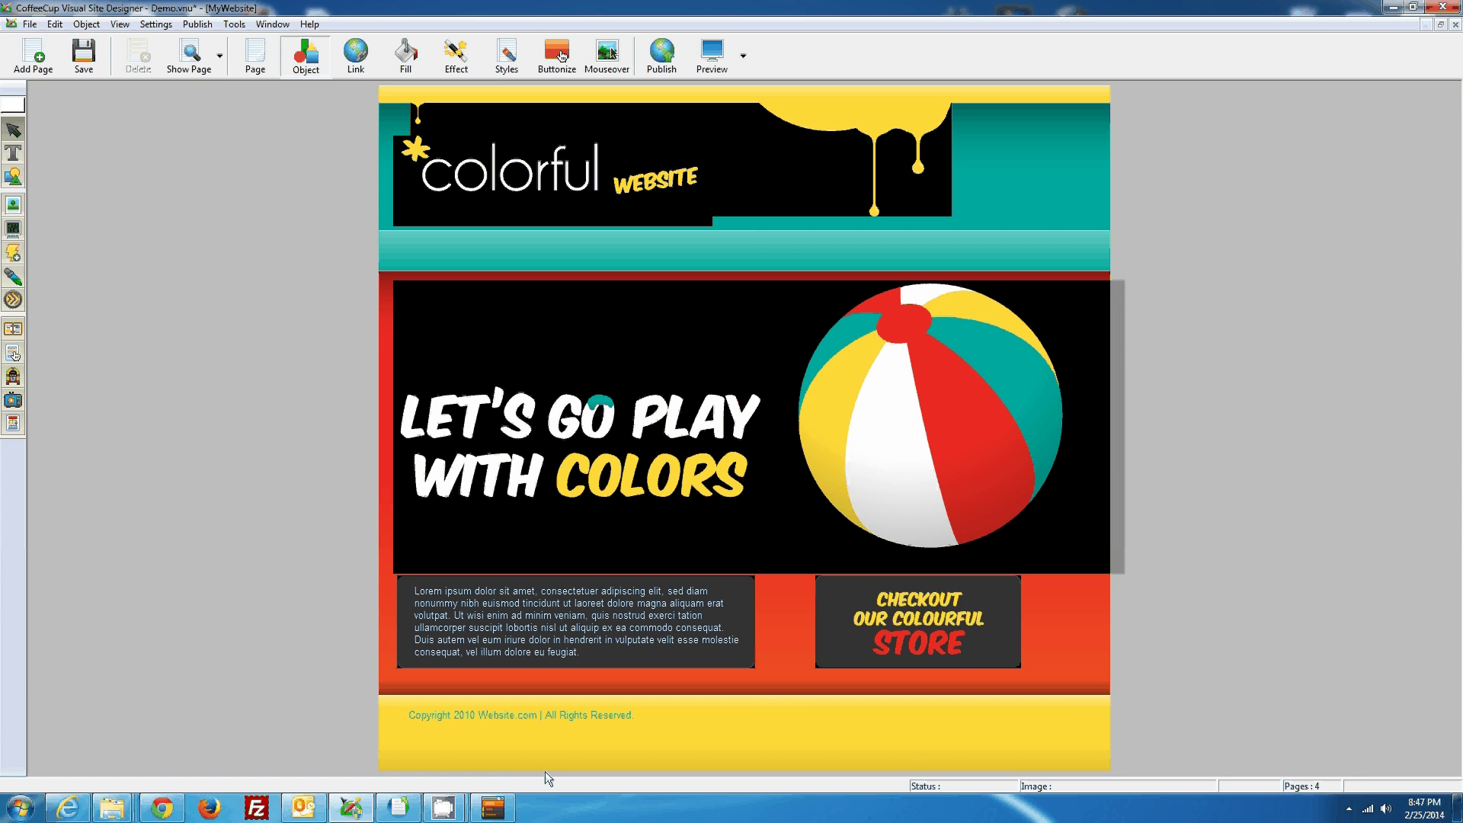
Copy the Step 2 menu body code from Menu Builder and return to the page
{"action": "left_click", "coordinate": [496, 811]}
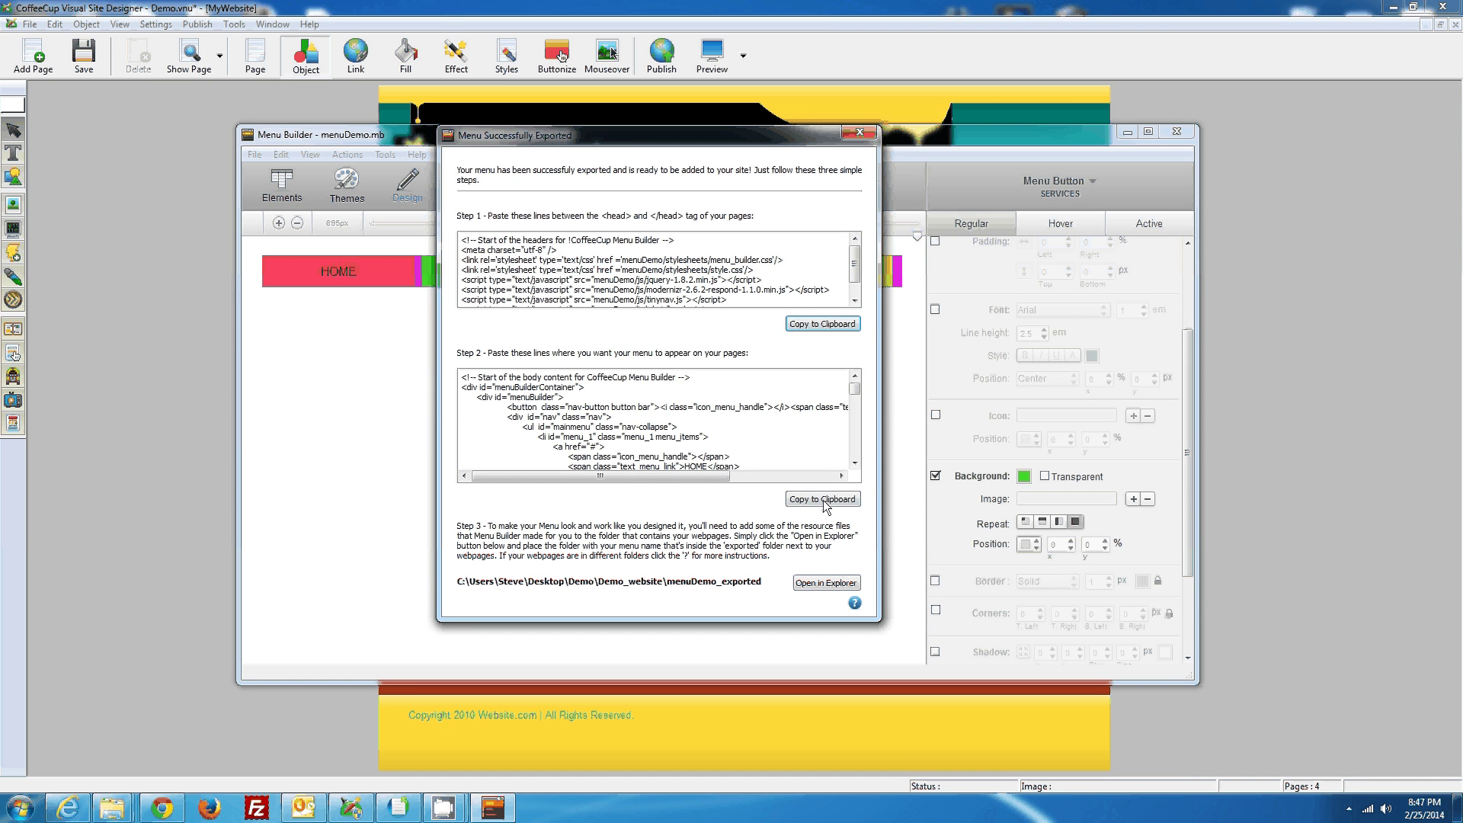
{"action": "left_click", "coordinate": [823, 500]}
{"action": "left_click", "coordinate": [208, 435]}
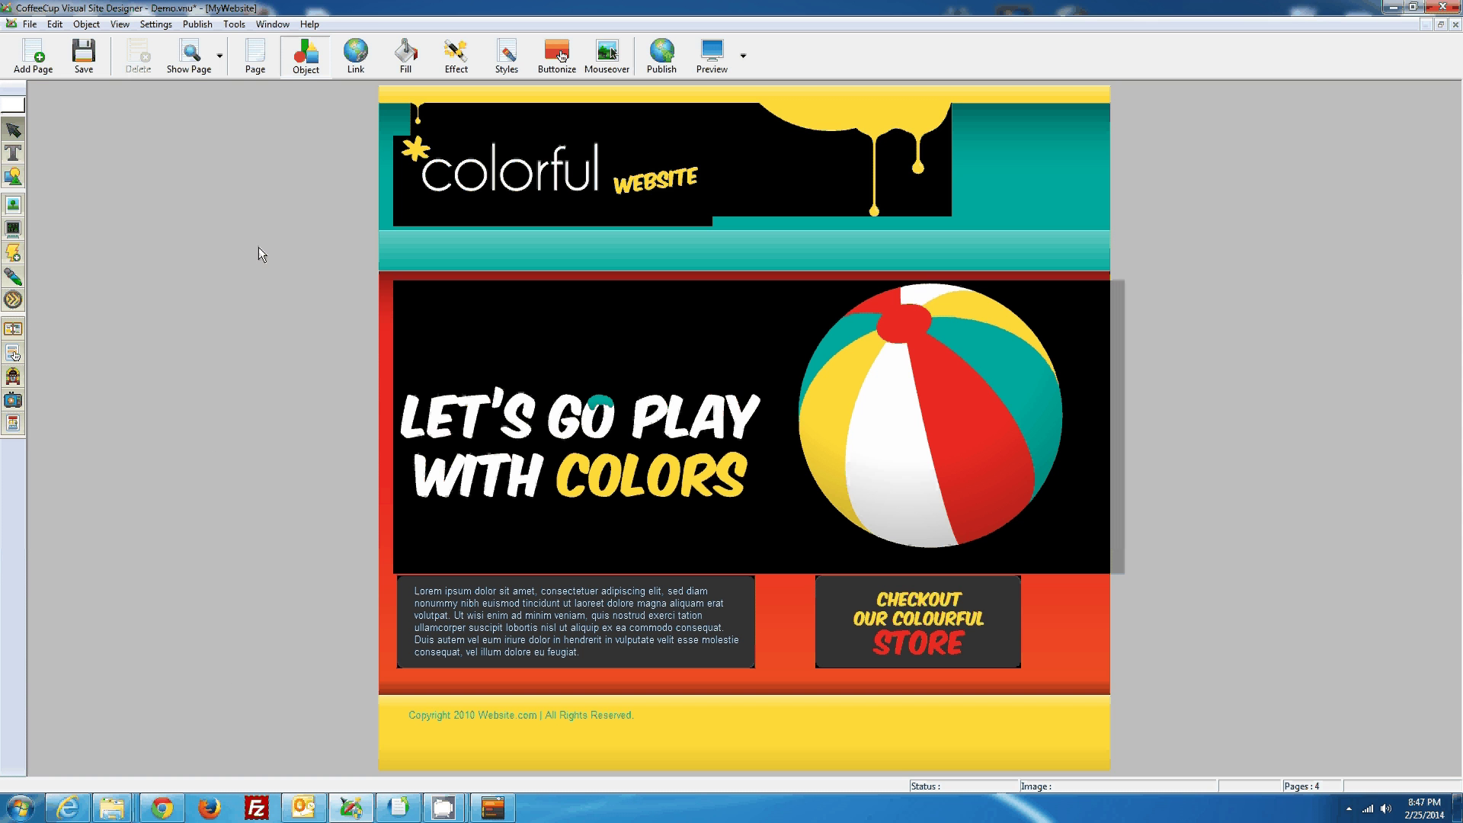
Draw an HTML box across the teal bar named 'Demo Menu' holding the pasted body code
{"action": "left_click", "coordinate": [16, 237]}
{"action": "left_click_drag", "start_coordinate": [498, 252], "coordinate": [1109, 259]}
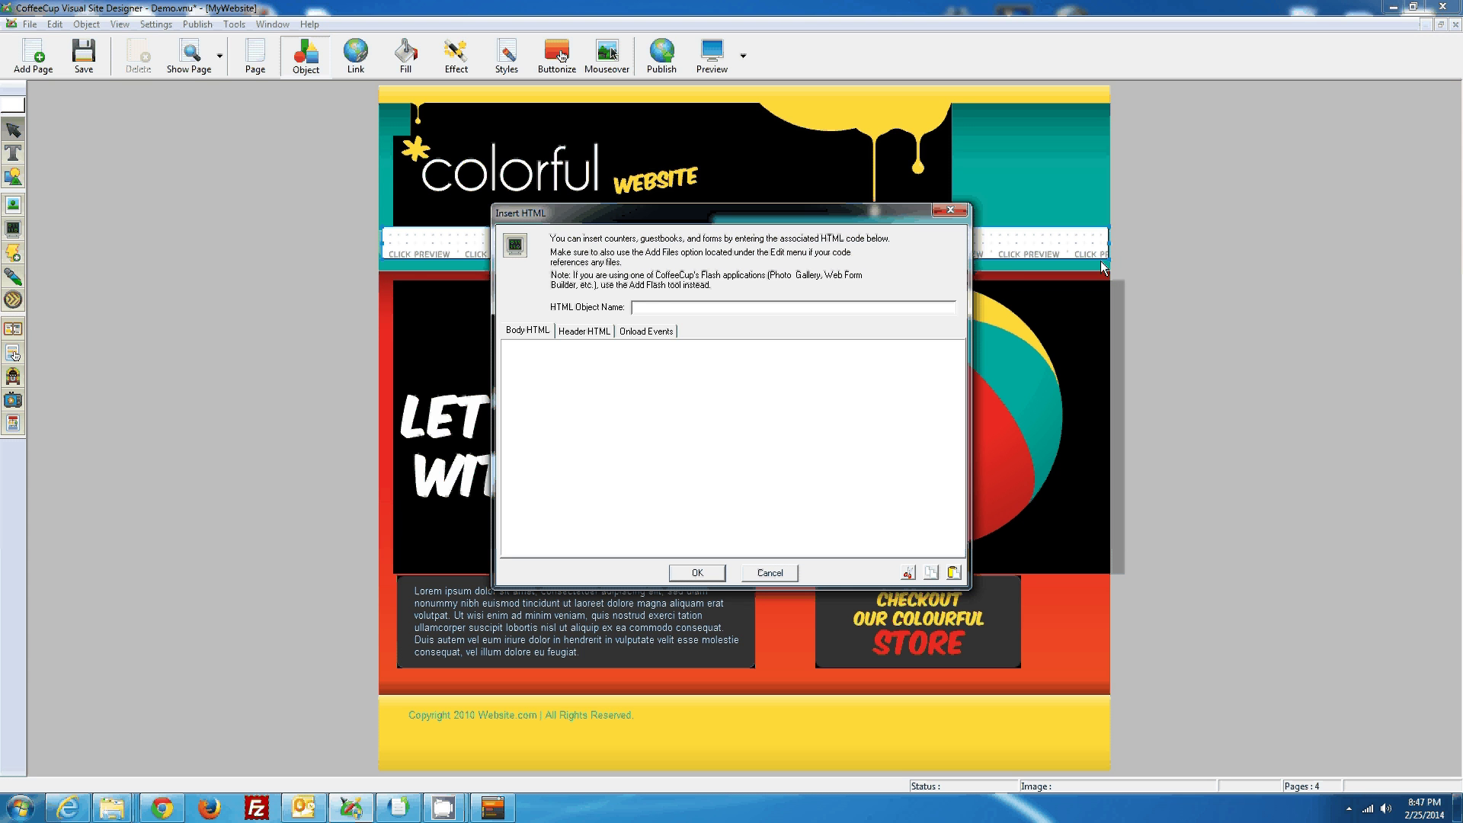
{"action": "type", "text": "Demo Menu"}
{"action": "key", "text": "ctrl+v"}
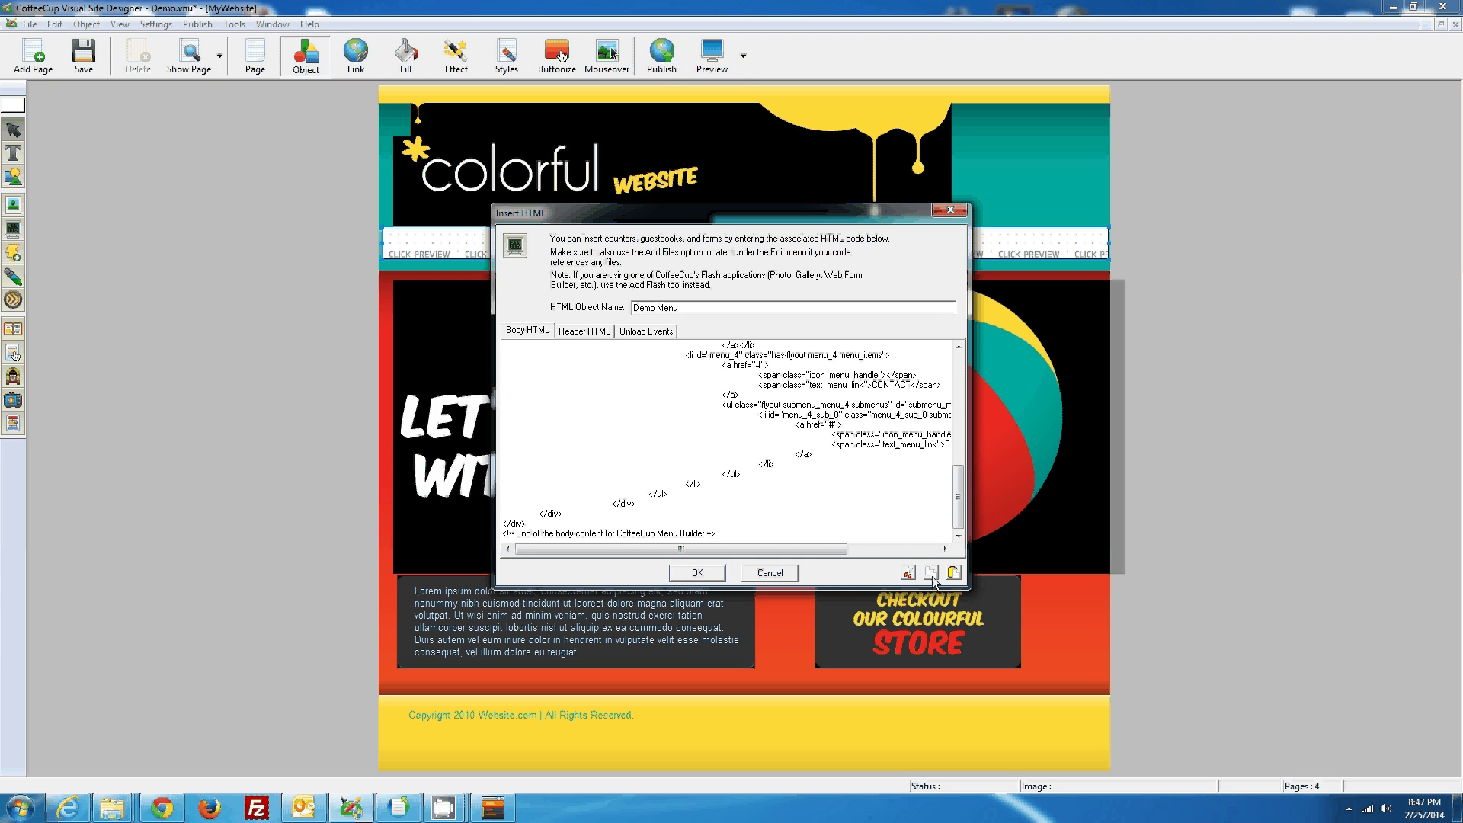
{"action": "left_click", "coordinate": [702, 575]}
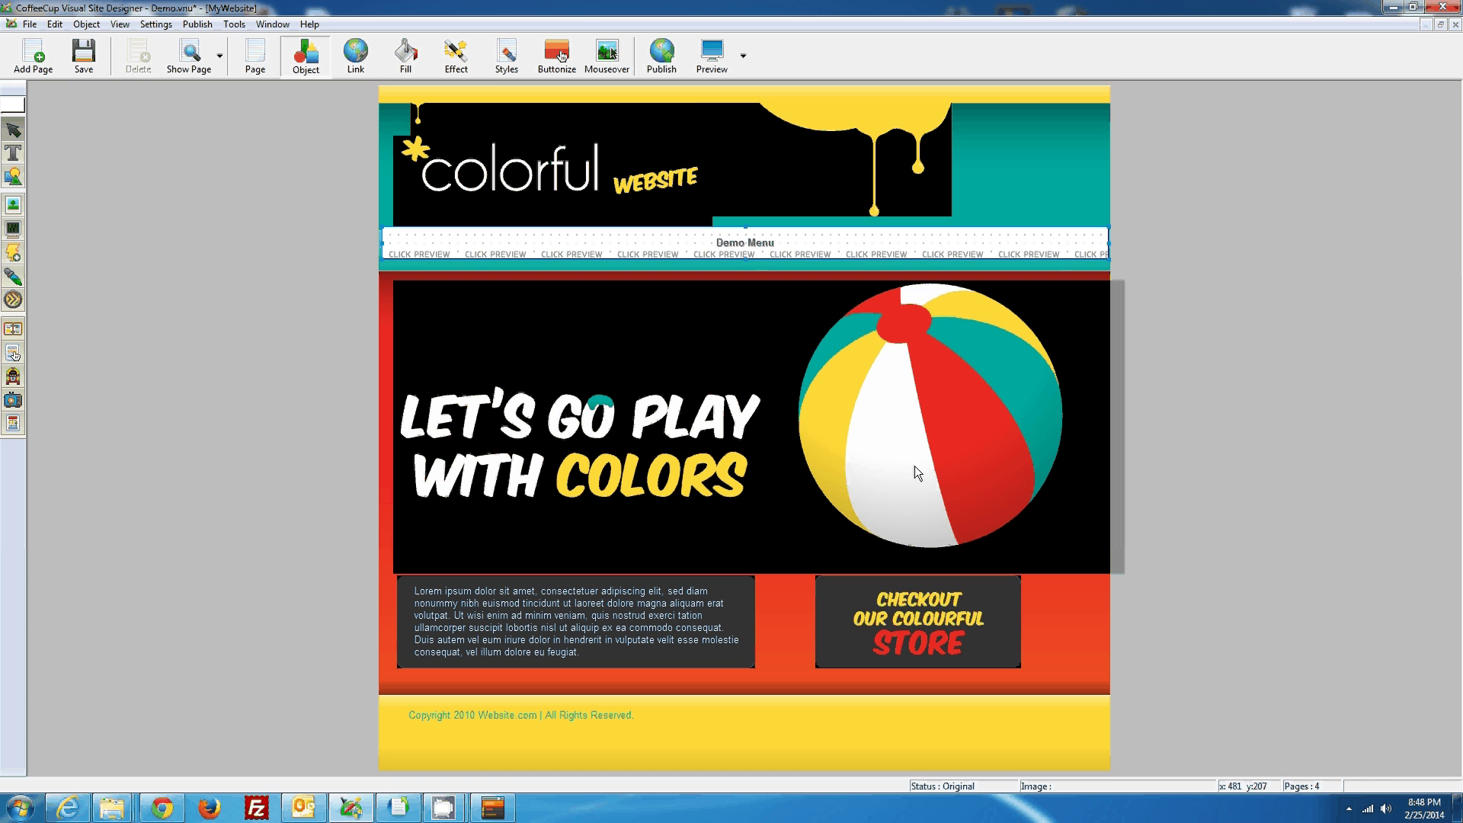
Publish the site, acknowledge the Upload Successful message, and go to the browser
{"action": "left_click", "coordinate": [661, 60]}
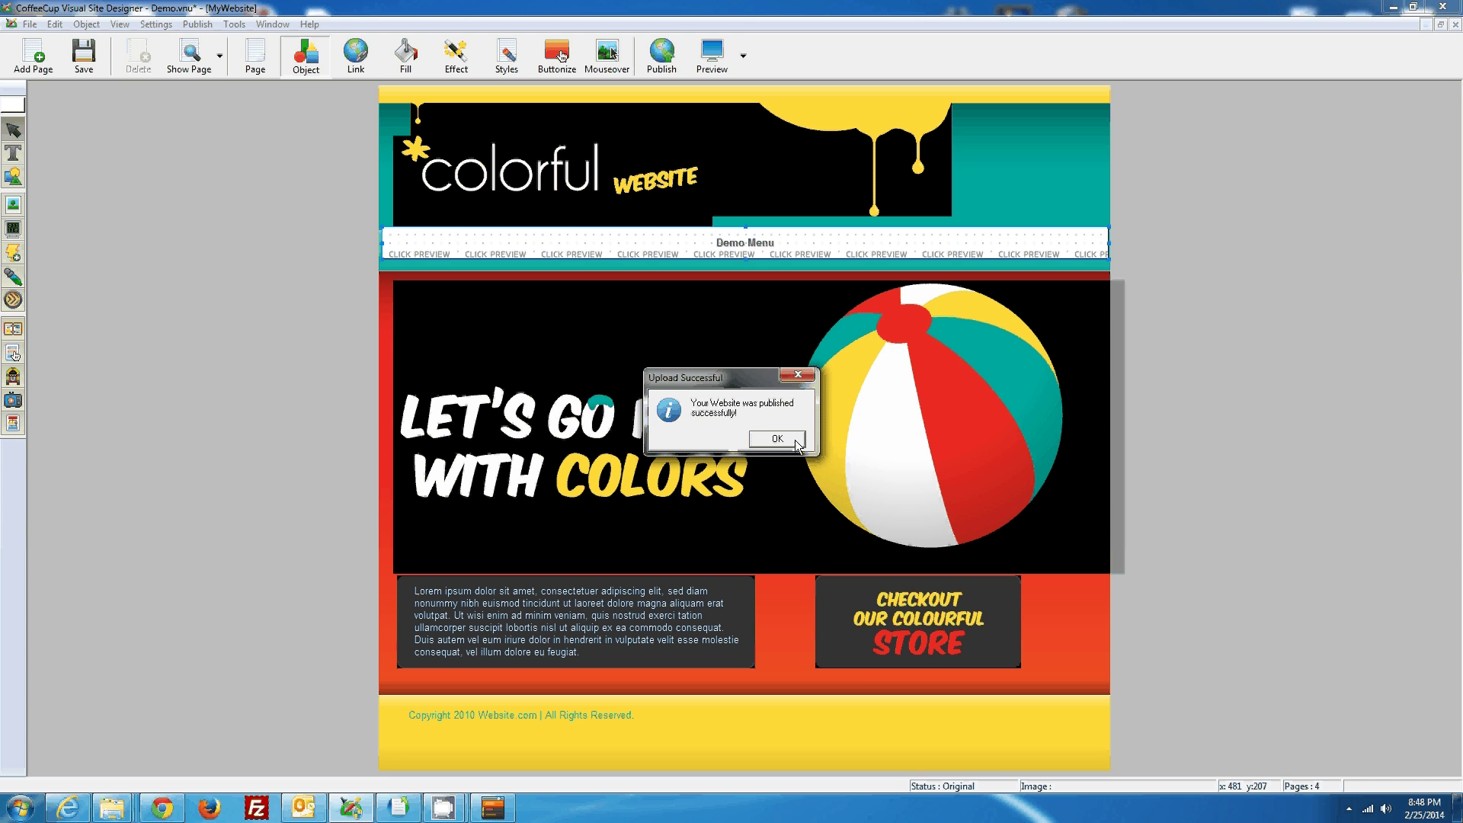
{"action": "left_click", "coordinate": [796, 441]}
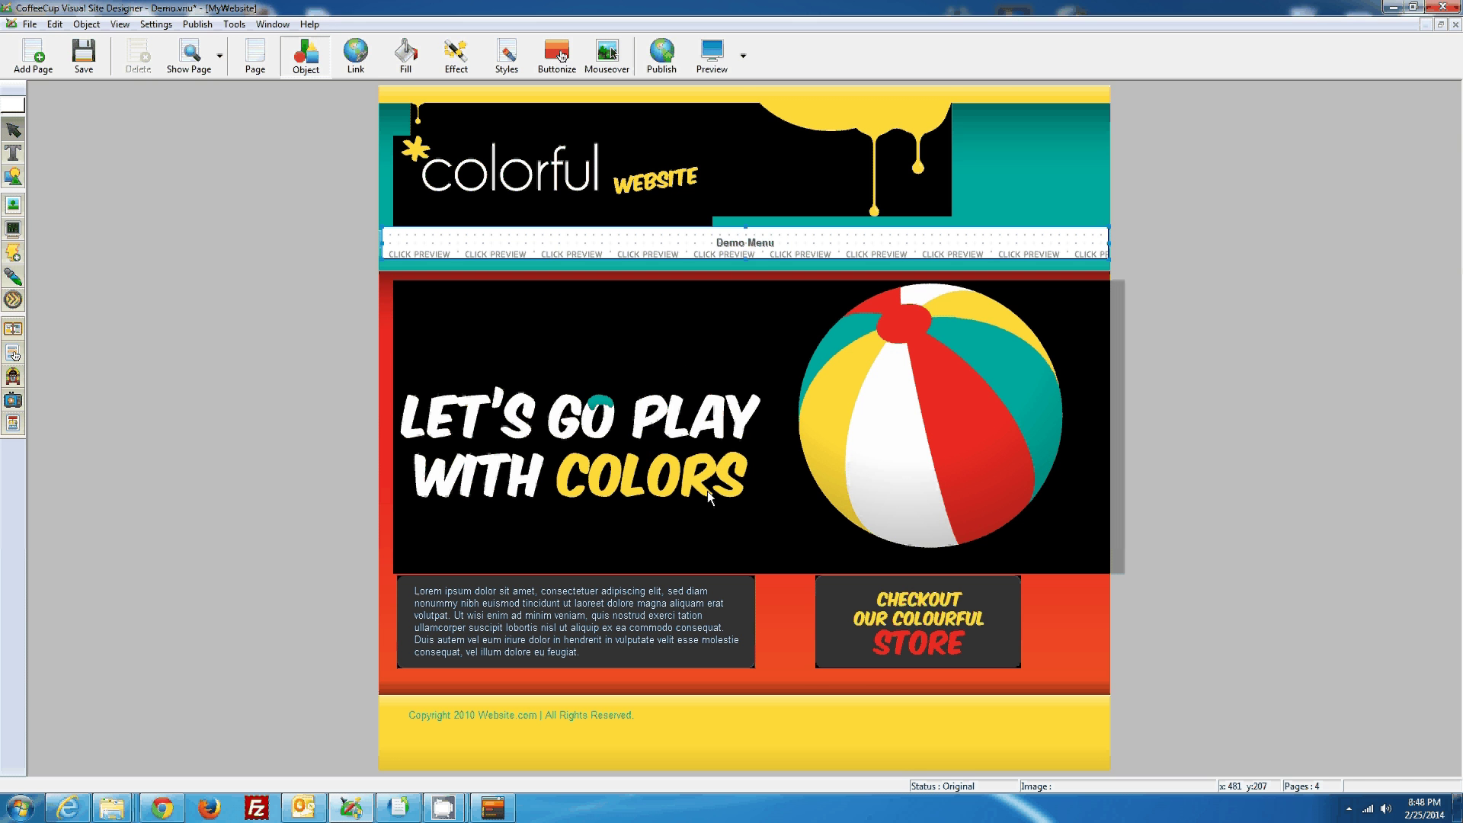
{"action": "left_click", "coordinate": [162, 808]}
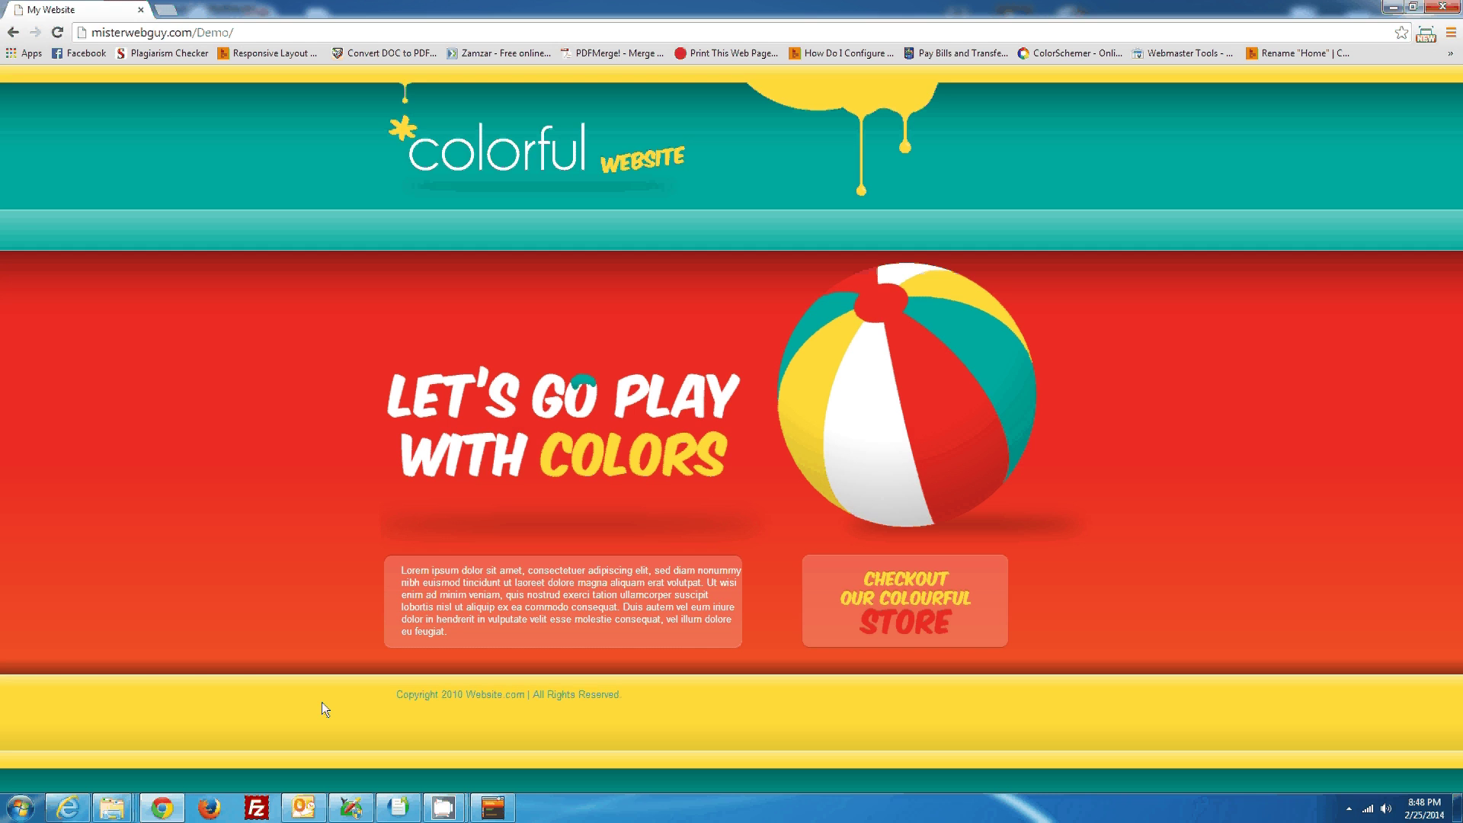
Reload the Demo page showing an unstyled menu list, then switch to CoffeeCup Direct FTP
{"action": "left_click", "coordinate": [65, 34]}
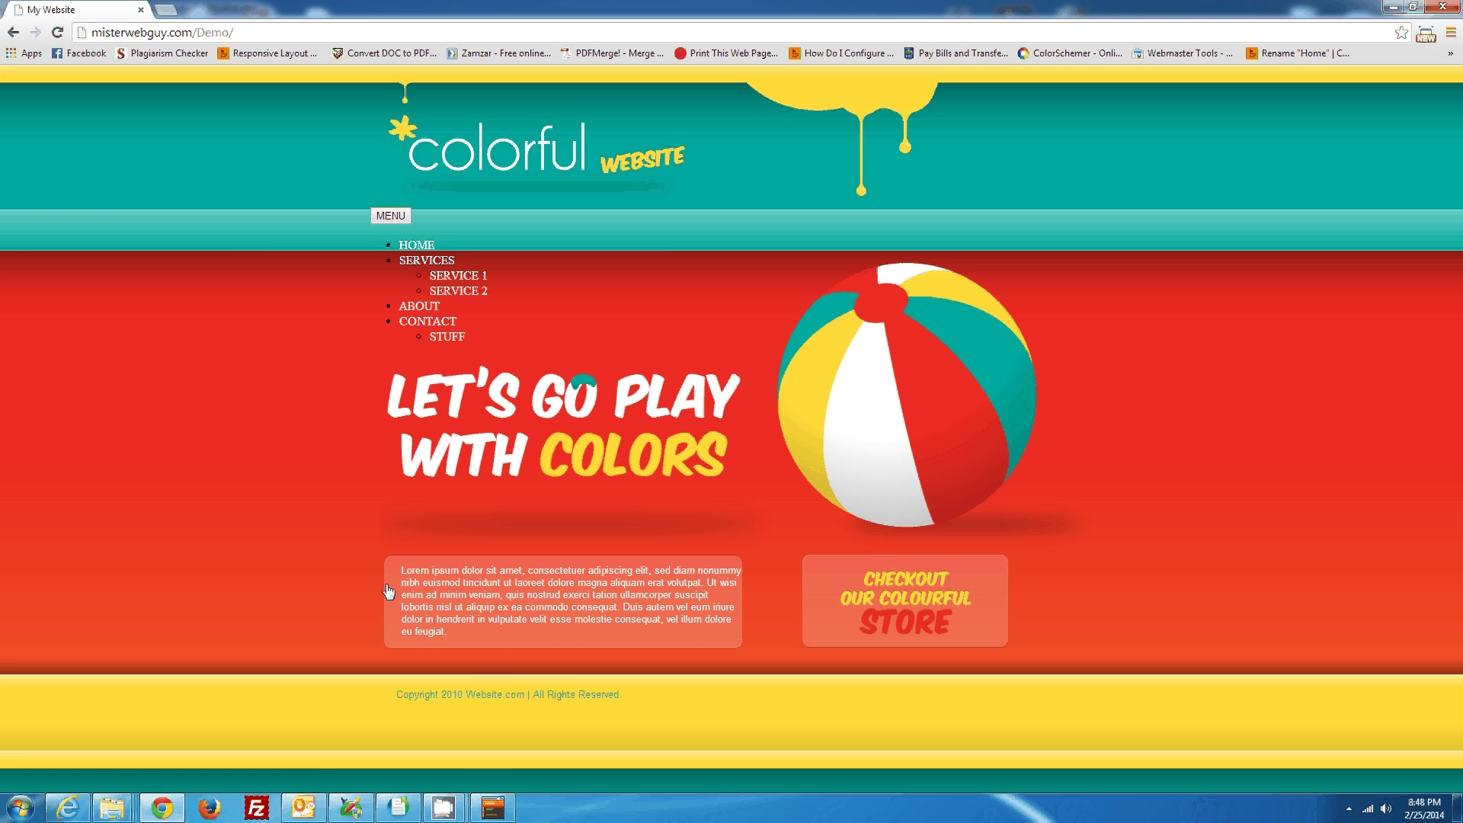
{"action": "left_click", "coordinate": [401, 812]}
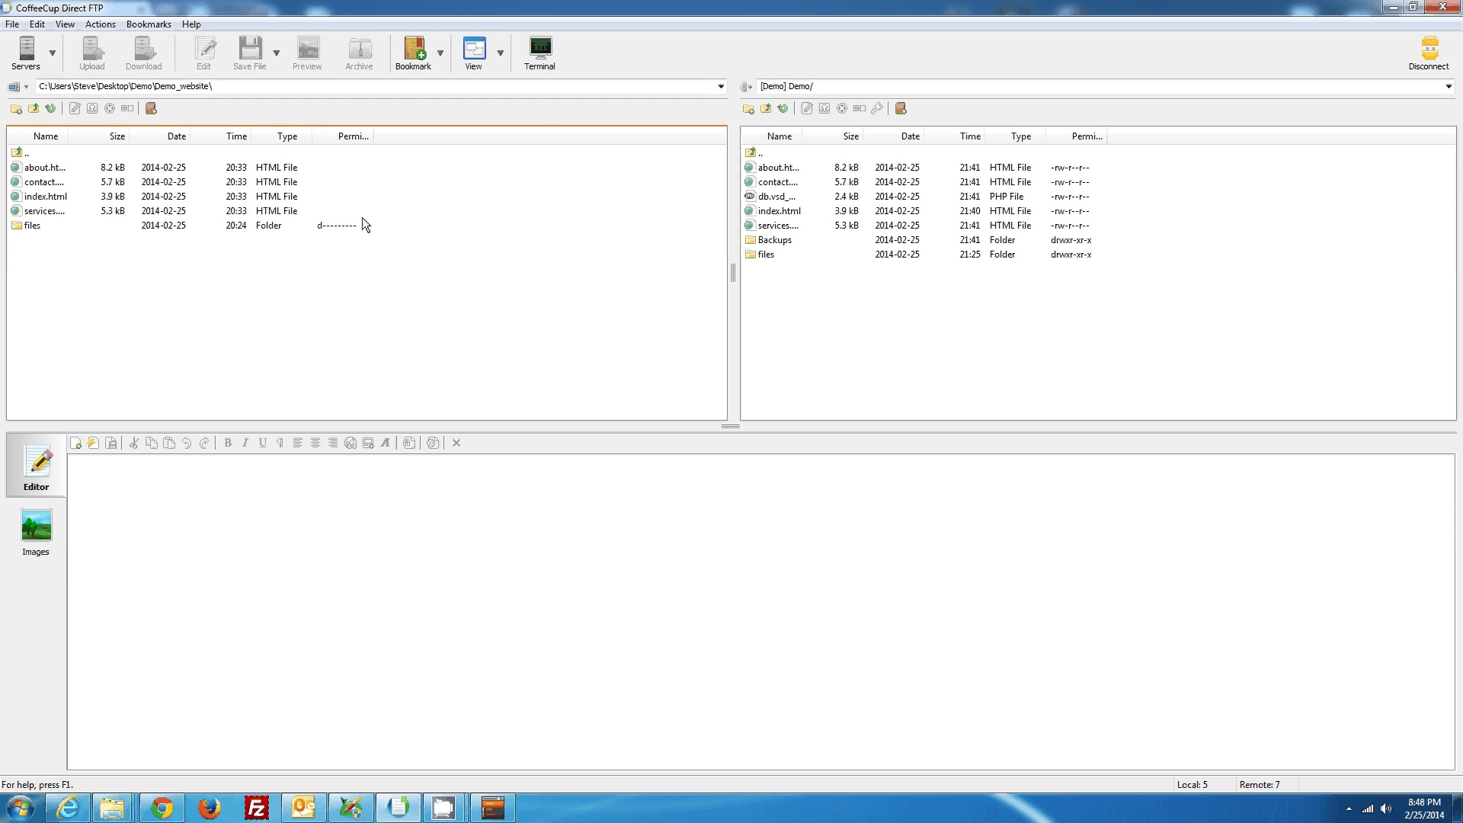
Refresh the local file list and widen the Name column to show full names
{"action": "right_click", "coordinate": [448, 301]}
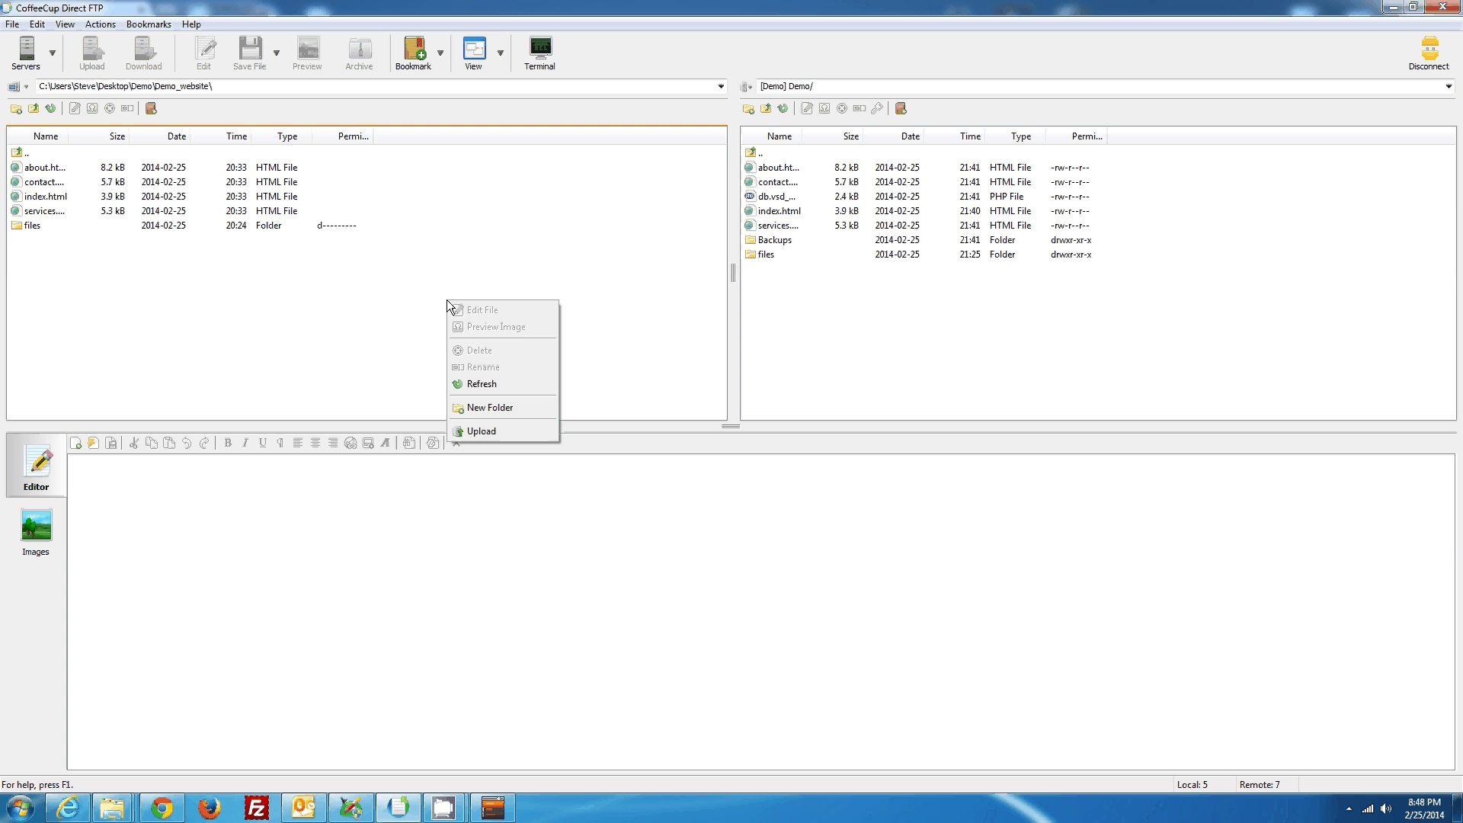
{"action": "left_click", "coordinate": [477, 384]}
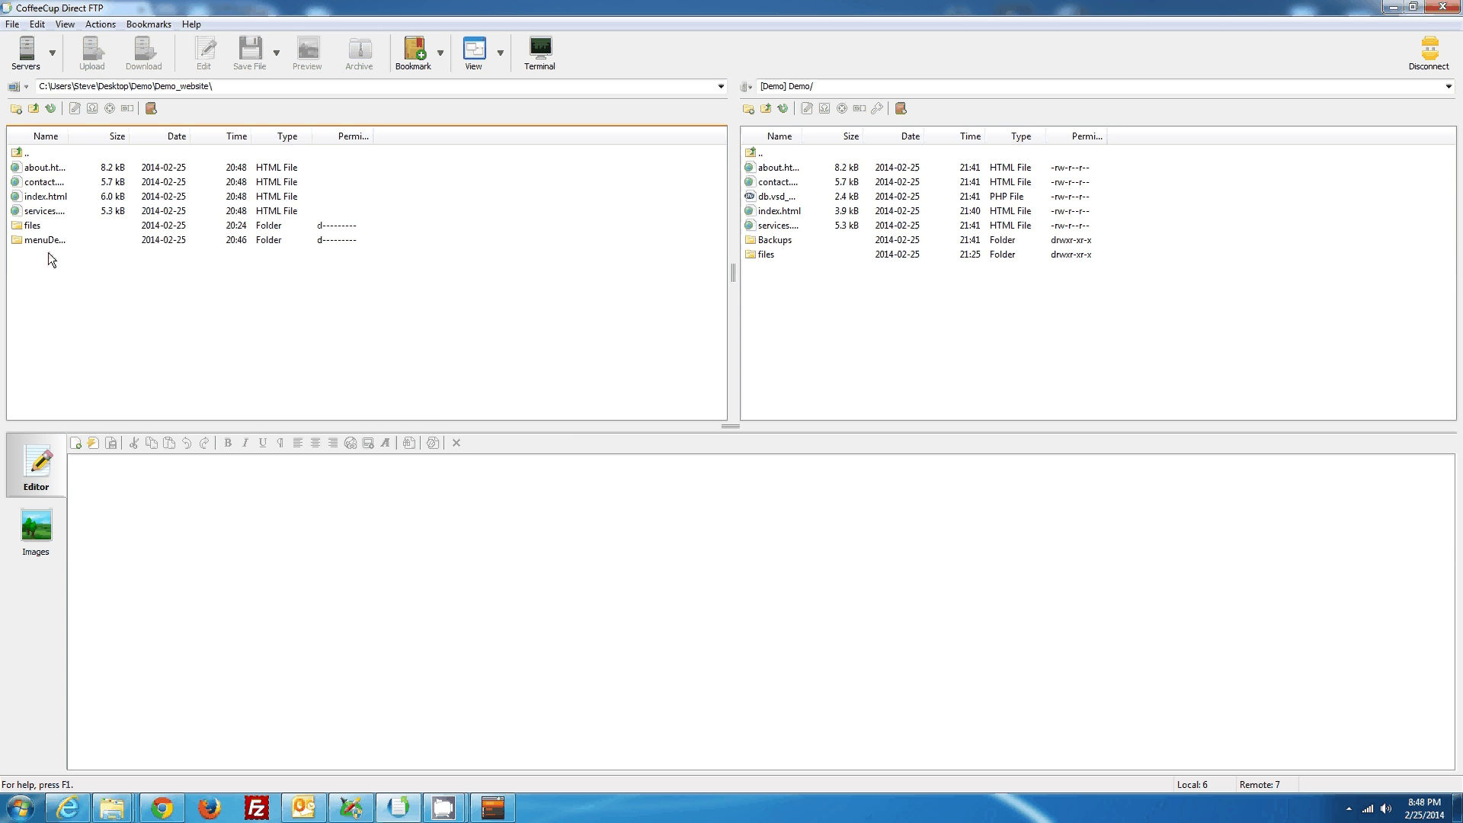
{"action": "left_click_drag", "start_coordinate": [69, 135], "coordinate": [298, 136]}
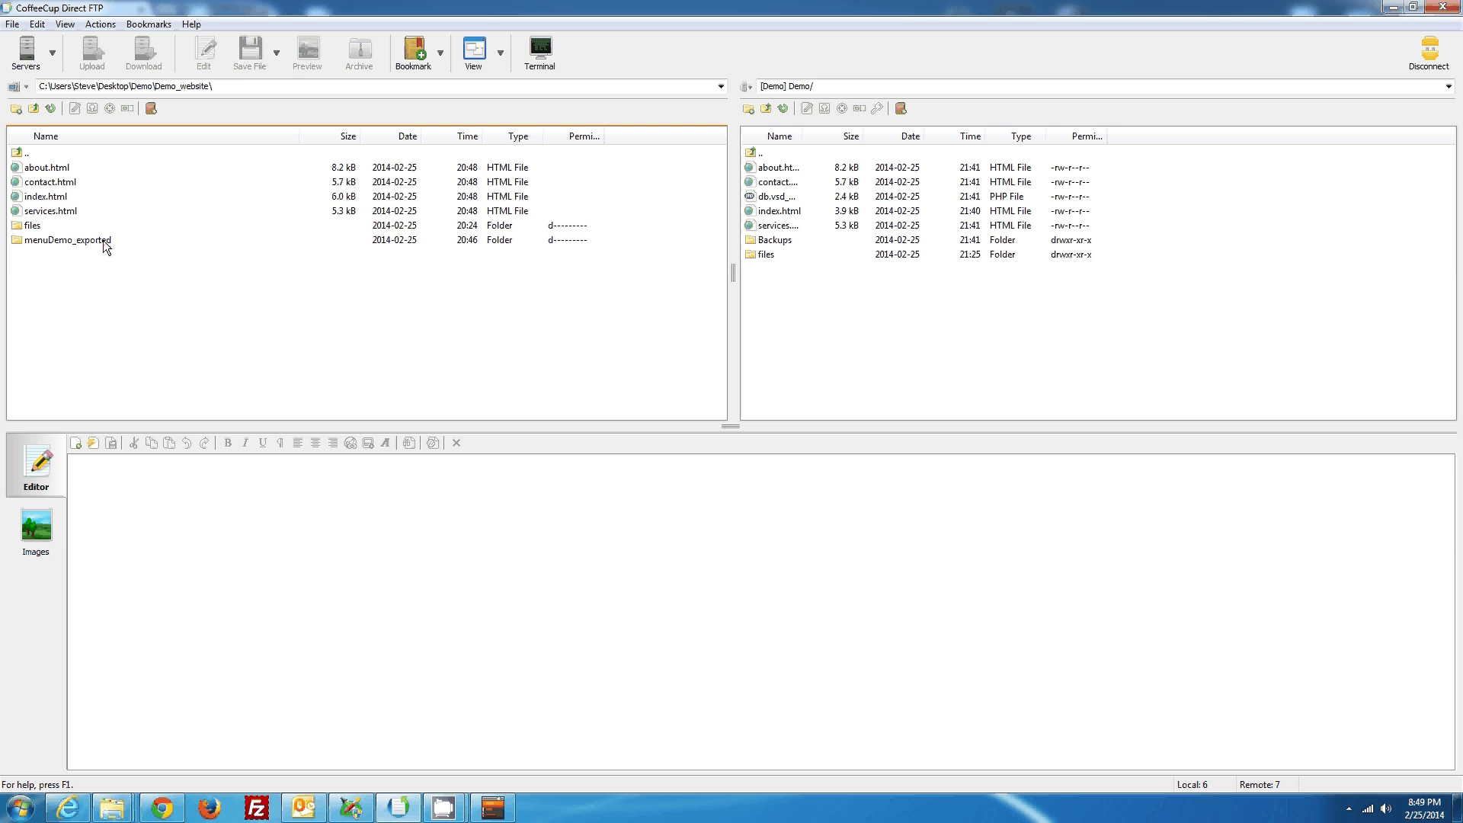
Open the menuDemo_exported folder and select its menuDemo folder
{"action": "double_click", "coordinate": [103, 240]}
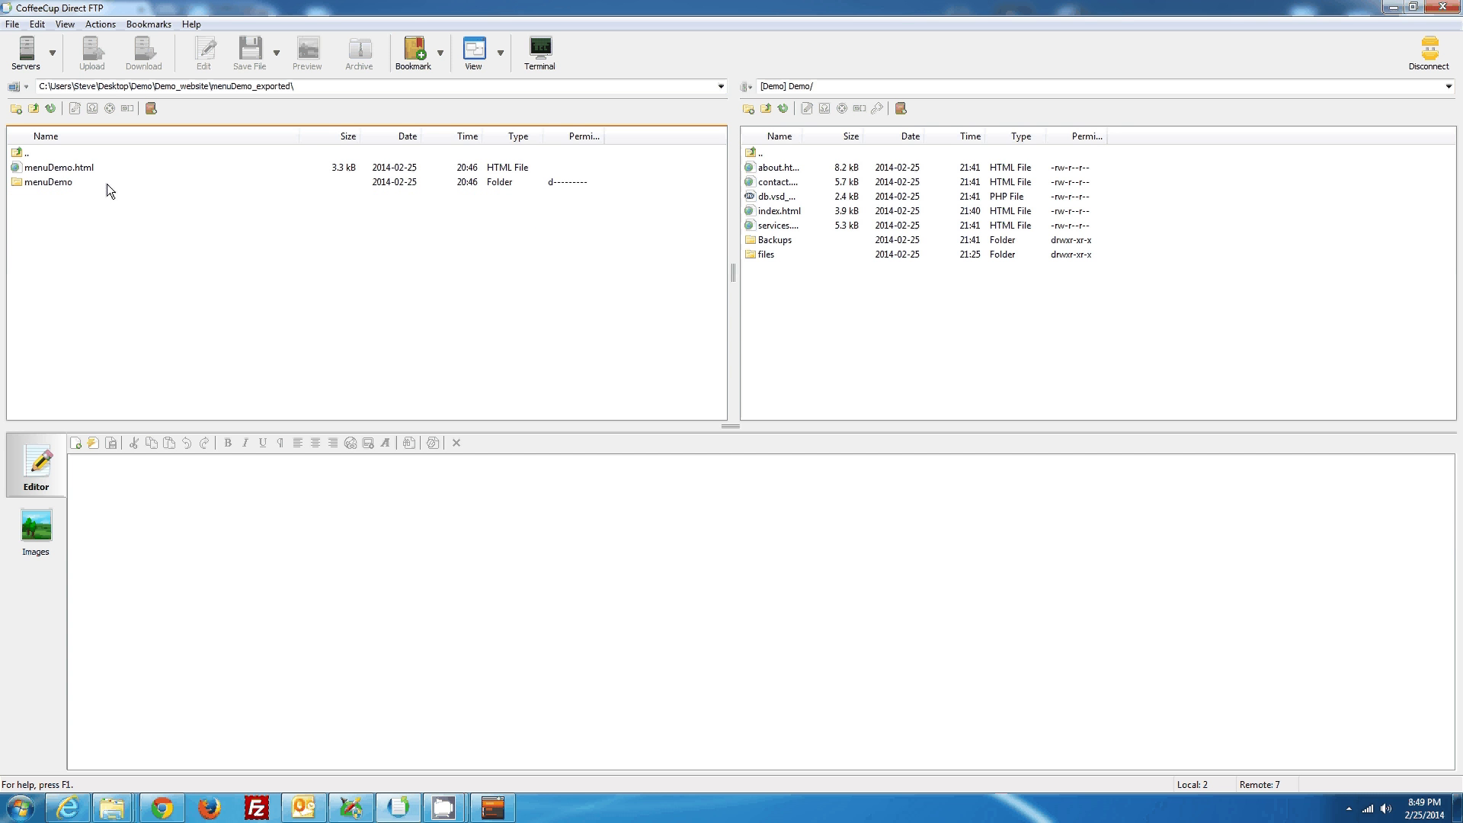
{"action": "left_click", "coordinate": [47, 186]}
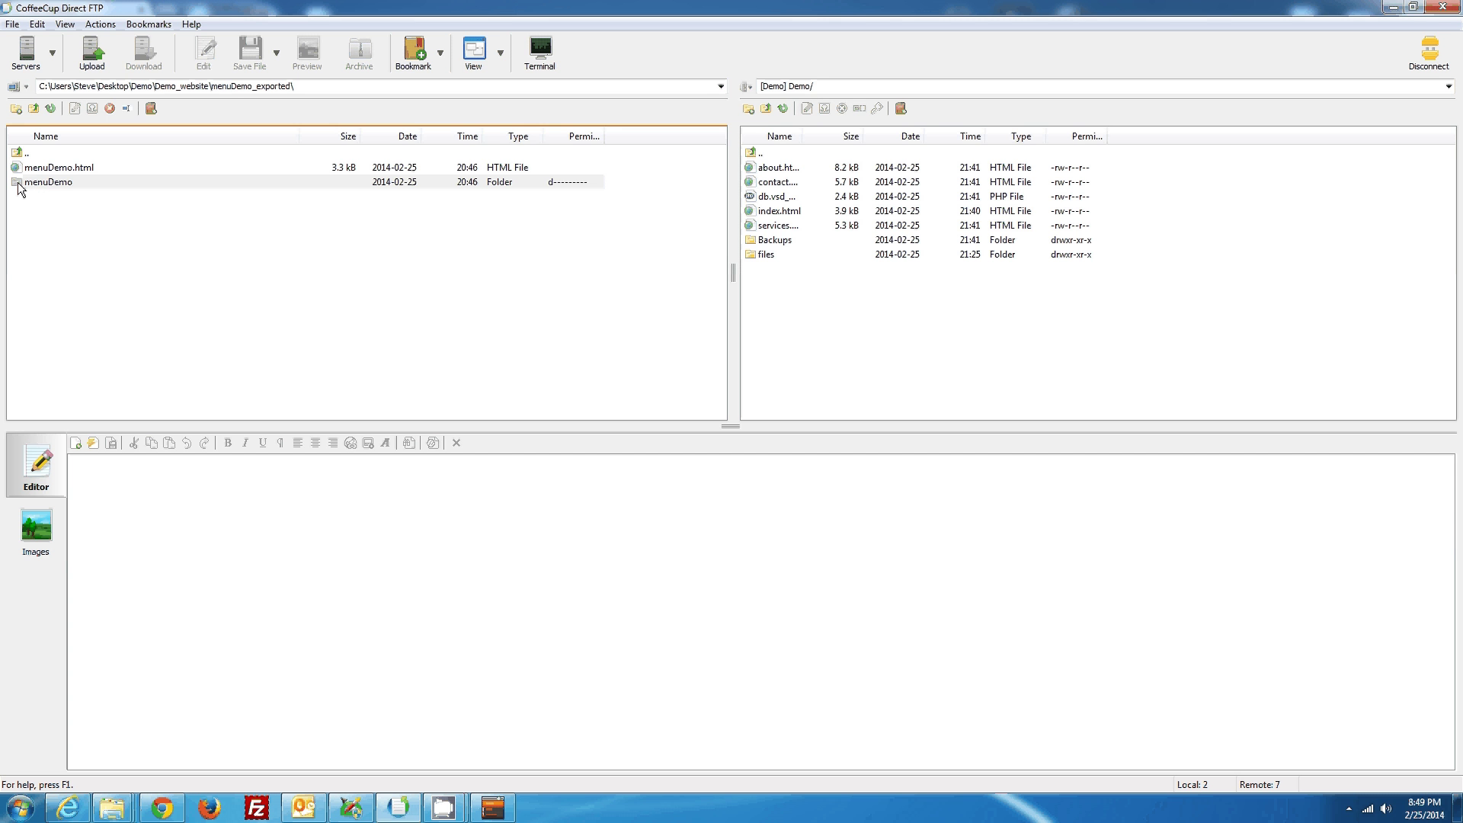
{"action": "double_click", "coordinate": [18, 156]}
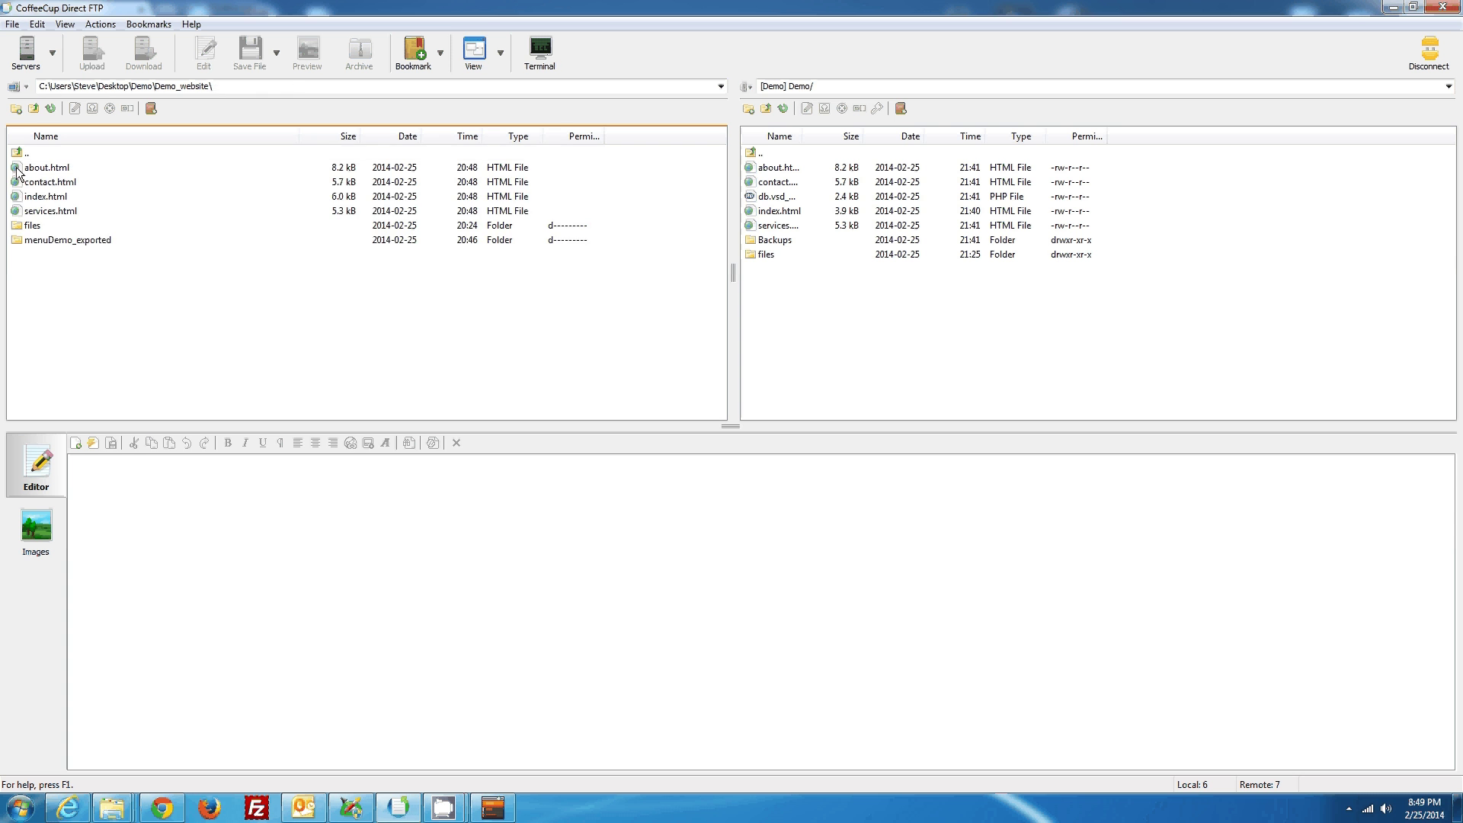
{"action": "left_click", "coordinate": [45, 240]}
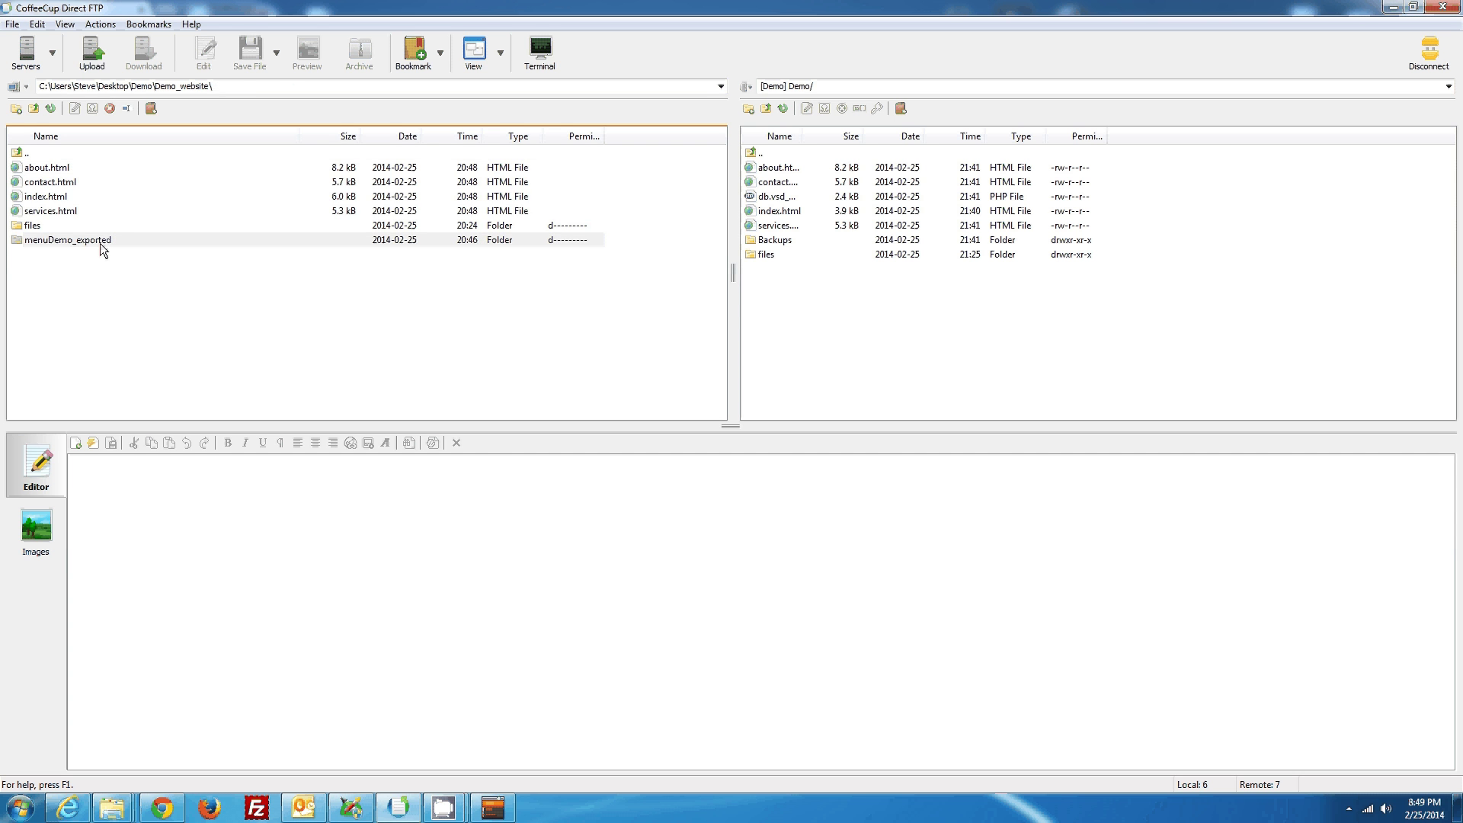
{"action": "double_click", "coordinate": [101, 249]}
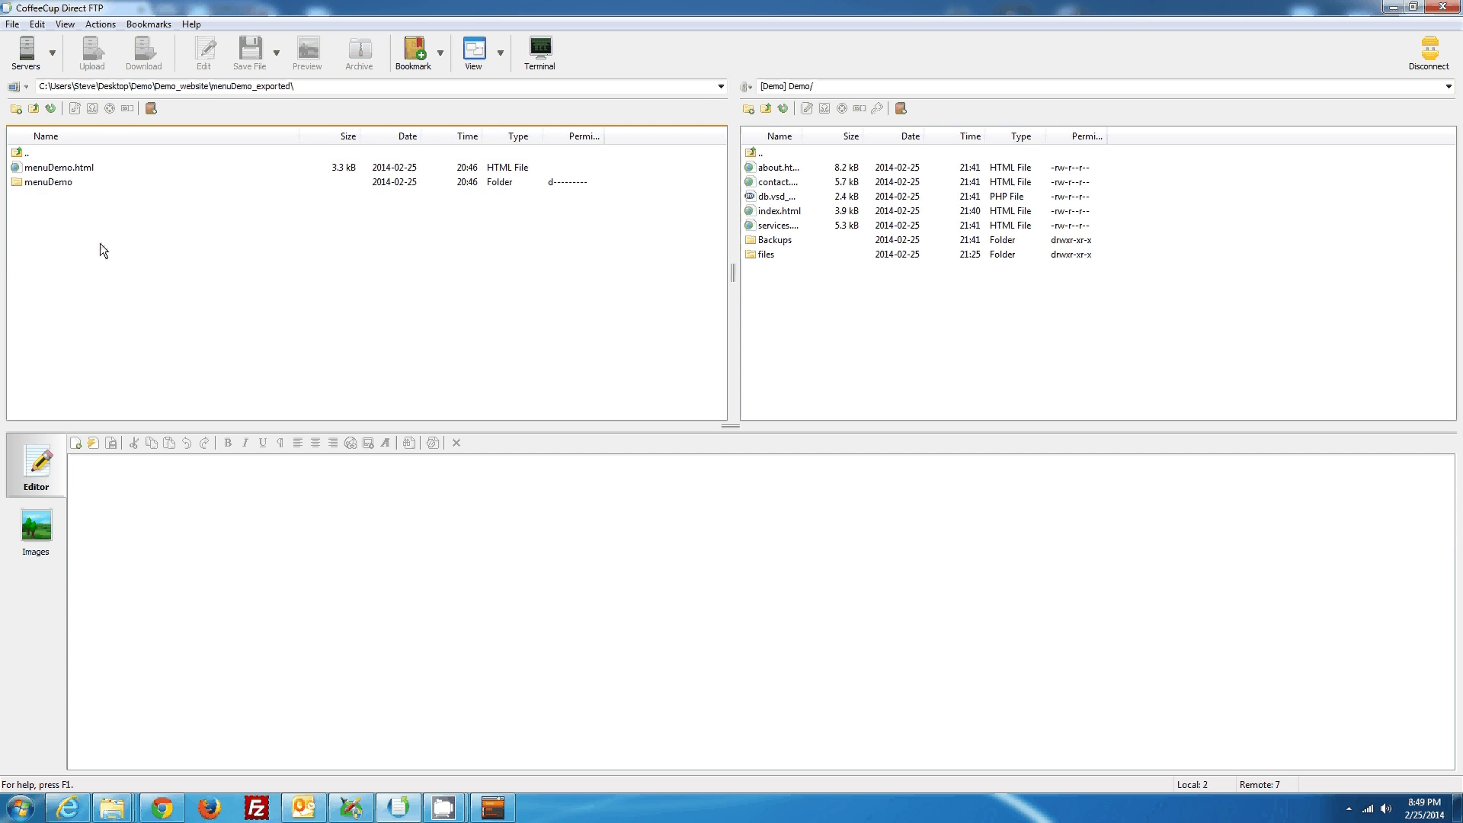
{"action": "left_click", "coordinate": [52, 183]}
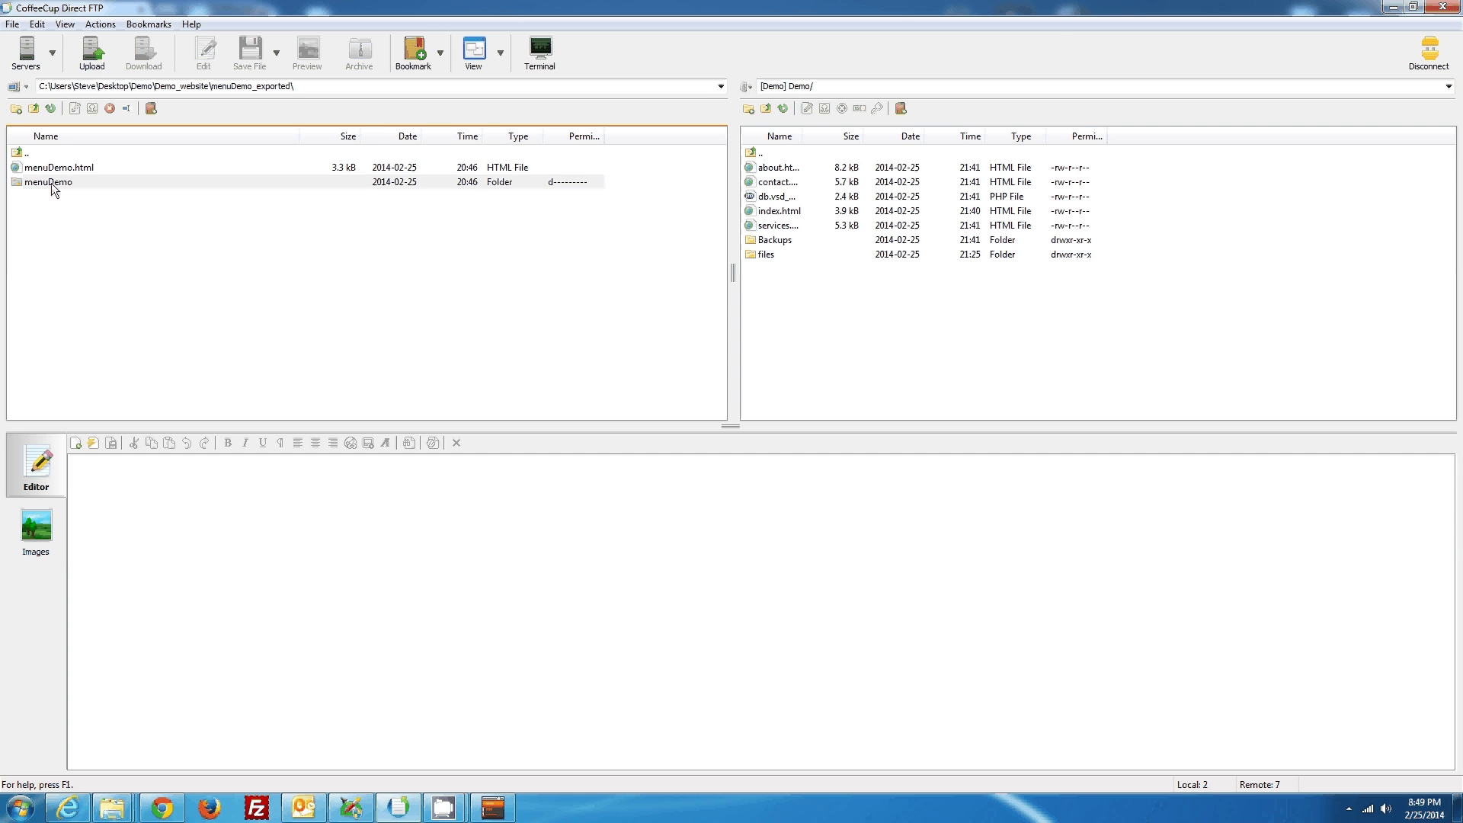
Upload the menuDemo folder to the remote Demo directory and close Transfer Activity
{"action": "left_click", "coordinate": [90, 59]}
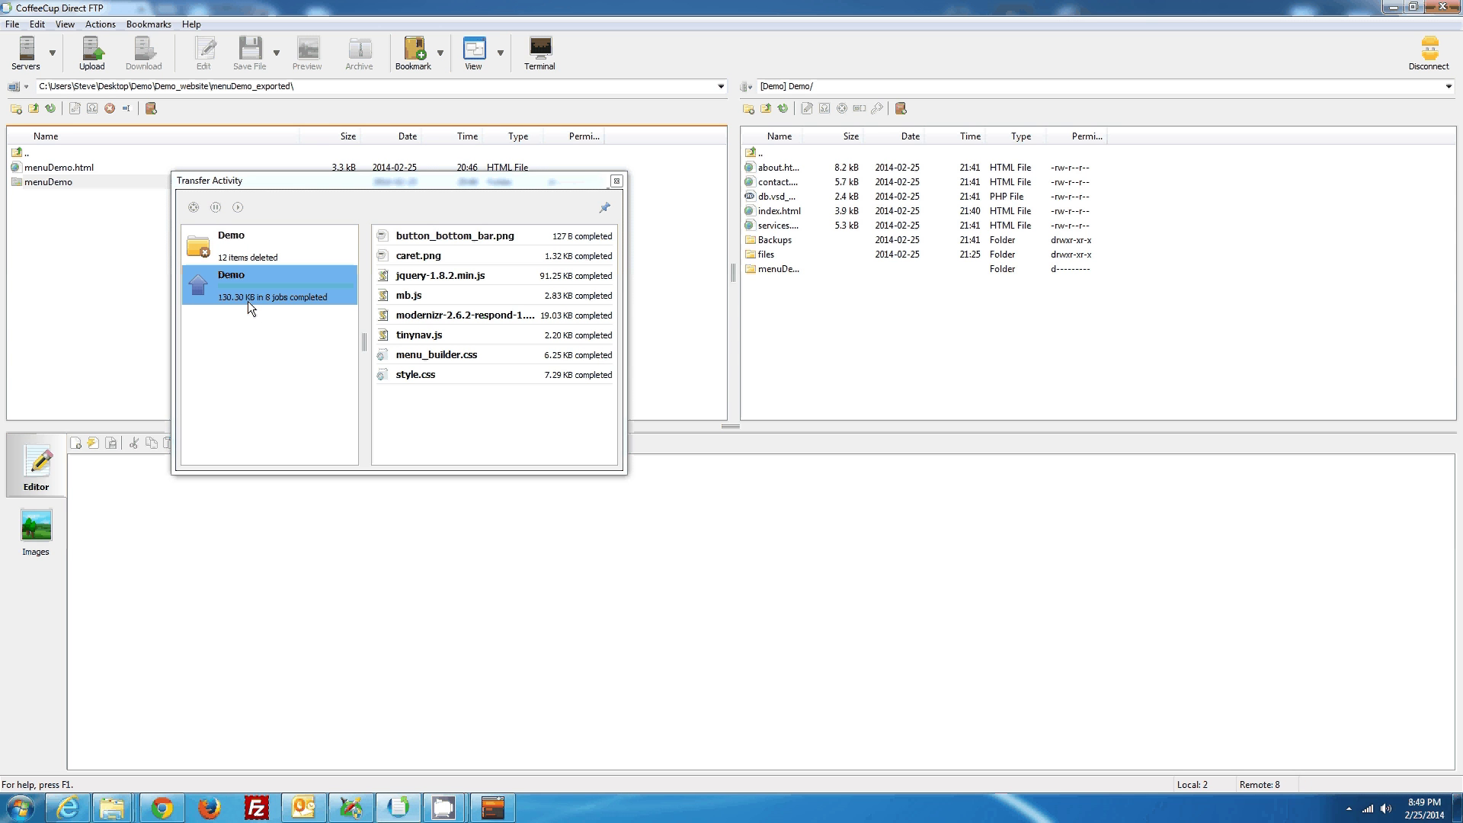
{"action": "left_click", "coordinate": [617, 180]}
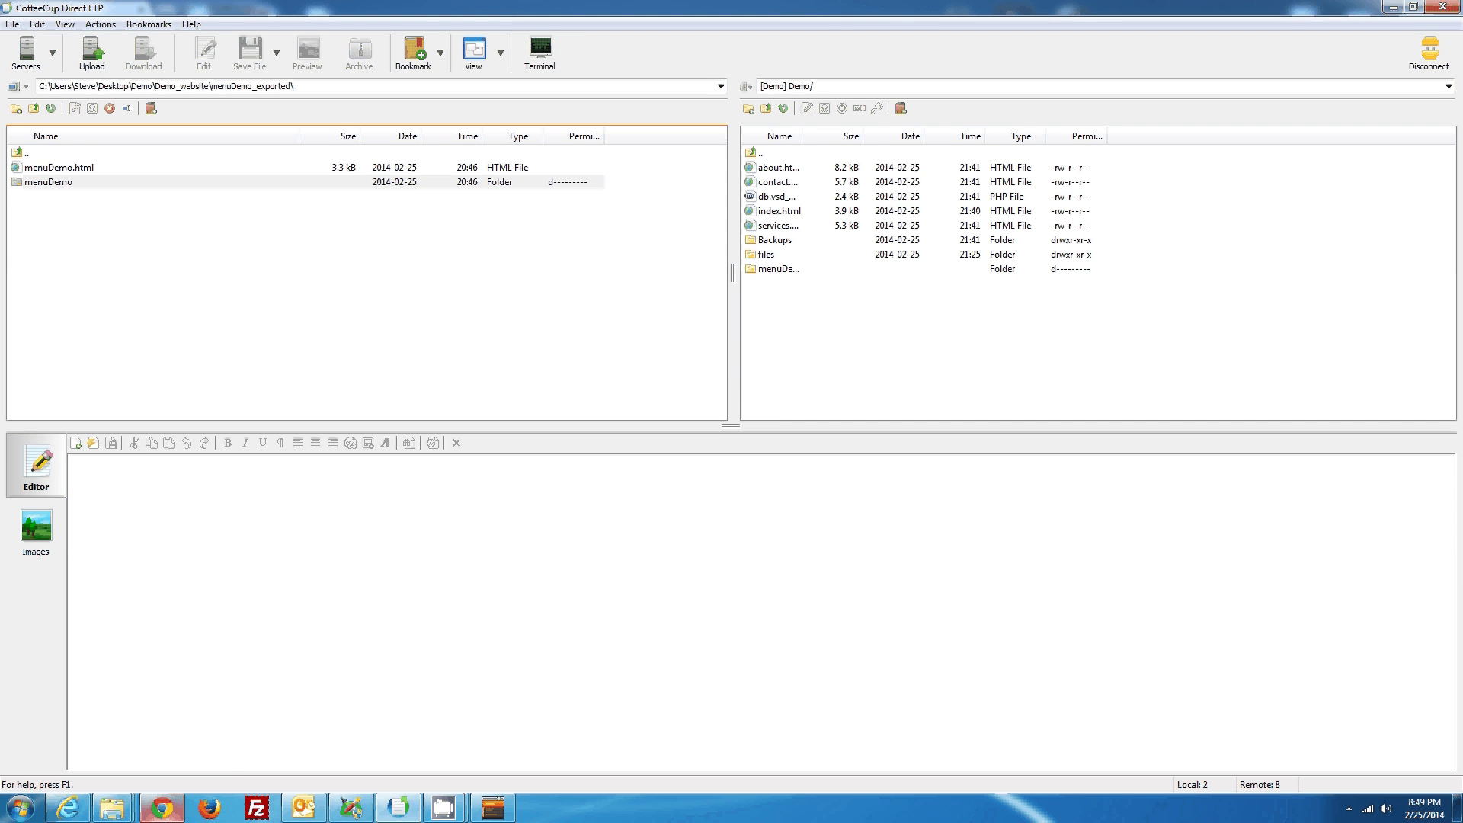
Reload misterwebguy.com/Demo/ in Chrome to view the colored menu with its dropdown
{"action": "left_click", "coordinate": [162, 808]}
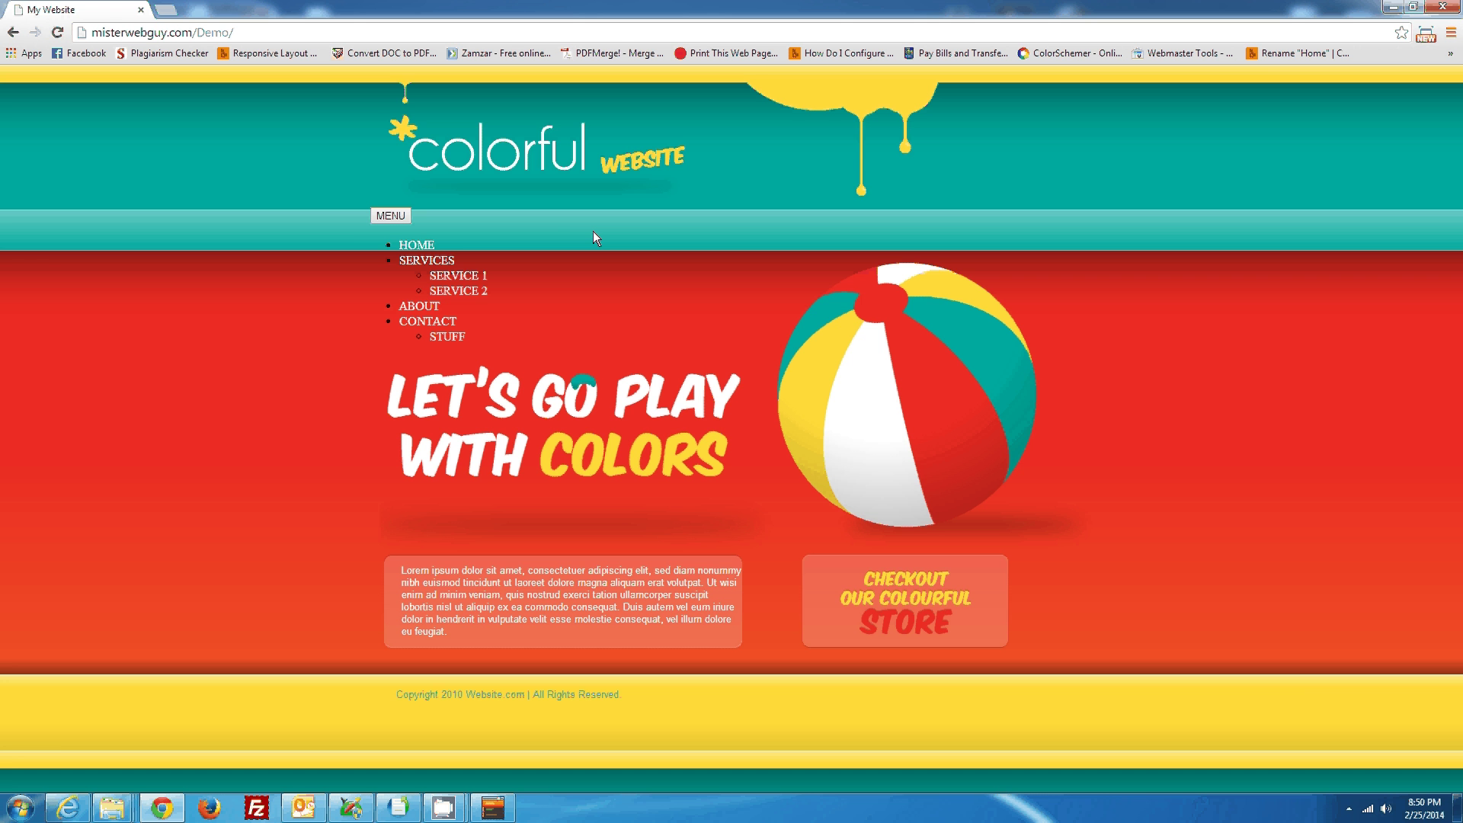
{"action": "key", "text": "F5"}
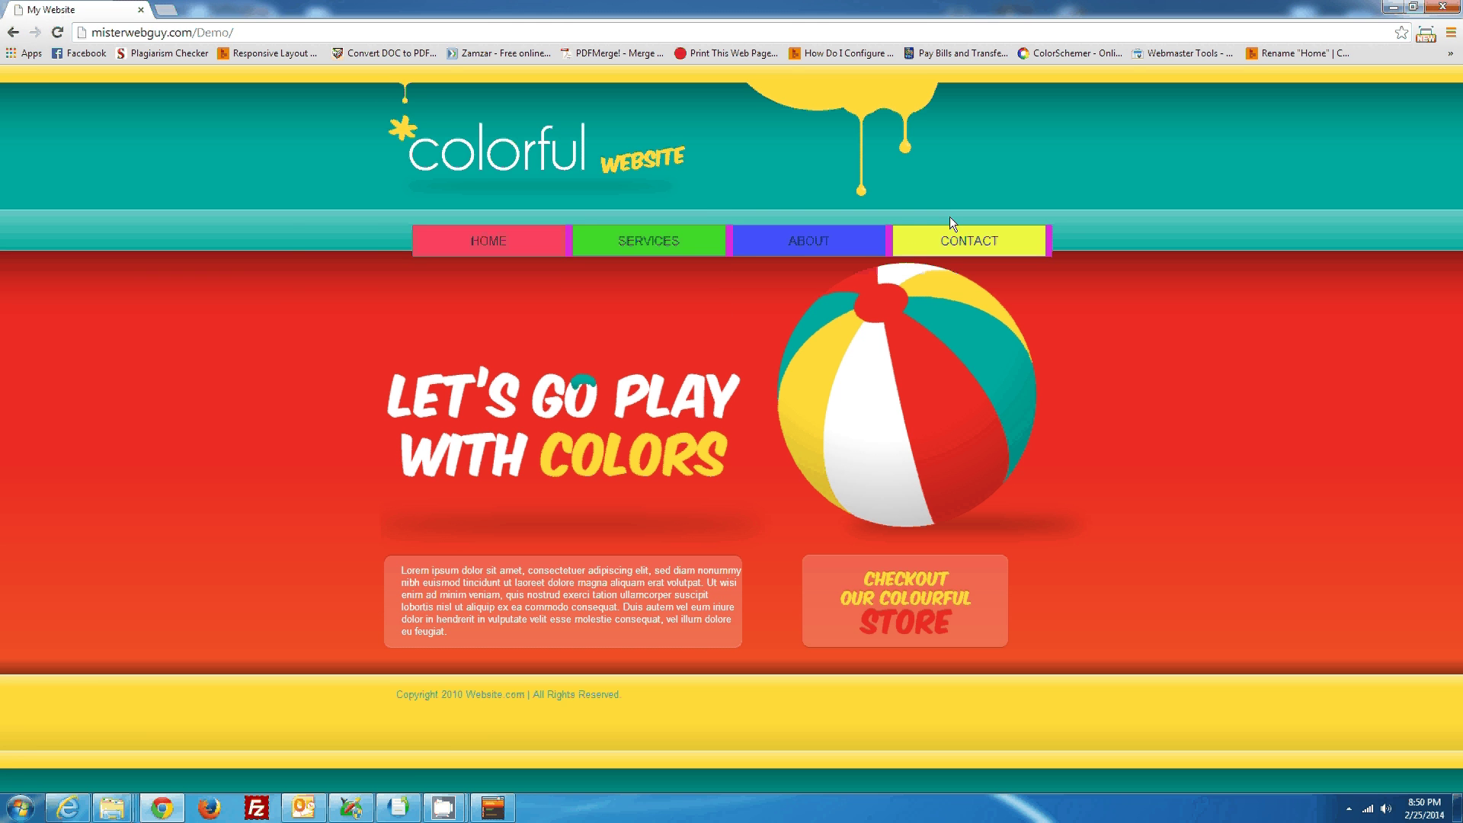
Nudge the Demo Menu object upward in the site designer
{"action": "left_click", "coordinate": [345, 811]}
{"action": "left_click", "coordinate": [631, 244]}
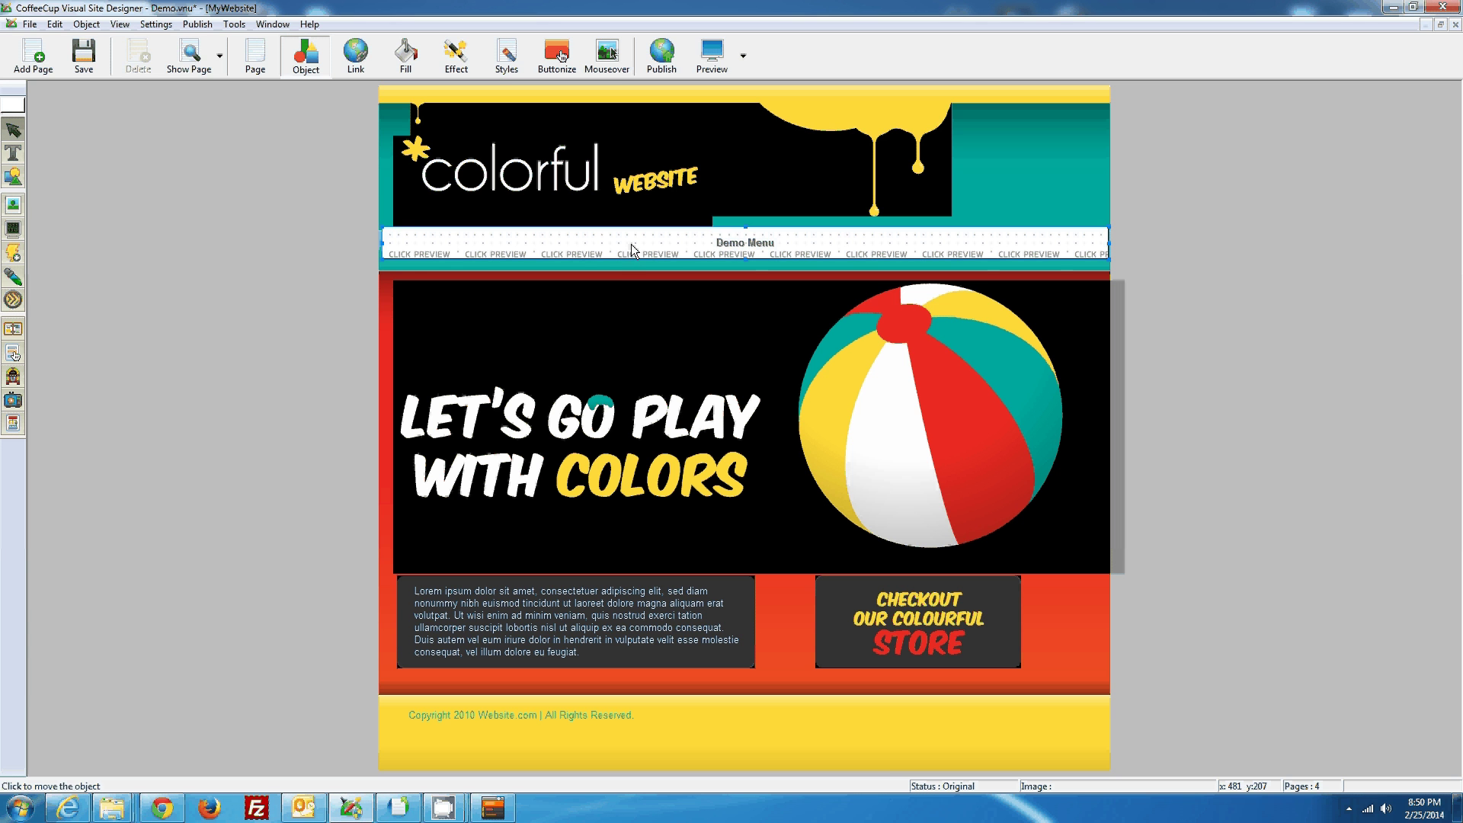
{"action": "key", "text": "Up"}
{"action": "key", "text": "Up"}
{"action": "key", "text": "Up"}
{"action": "key", "text": "Up"}
{"action": "key", "text": "Up"}
{"action": "key", "text": "Up"}
{"action": "key", "text": "Up"}
{"action": "key", "text": "Up"}
{"action": "key", "text": "Up"}
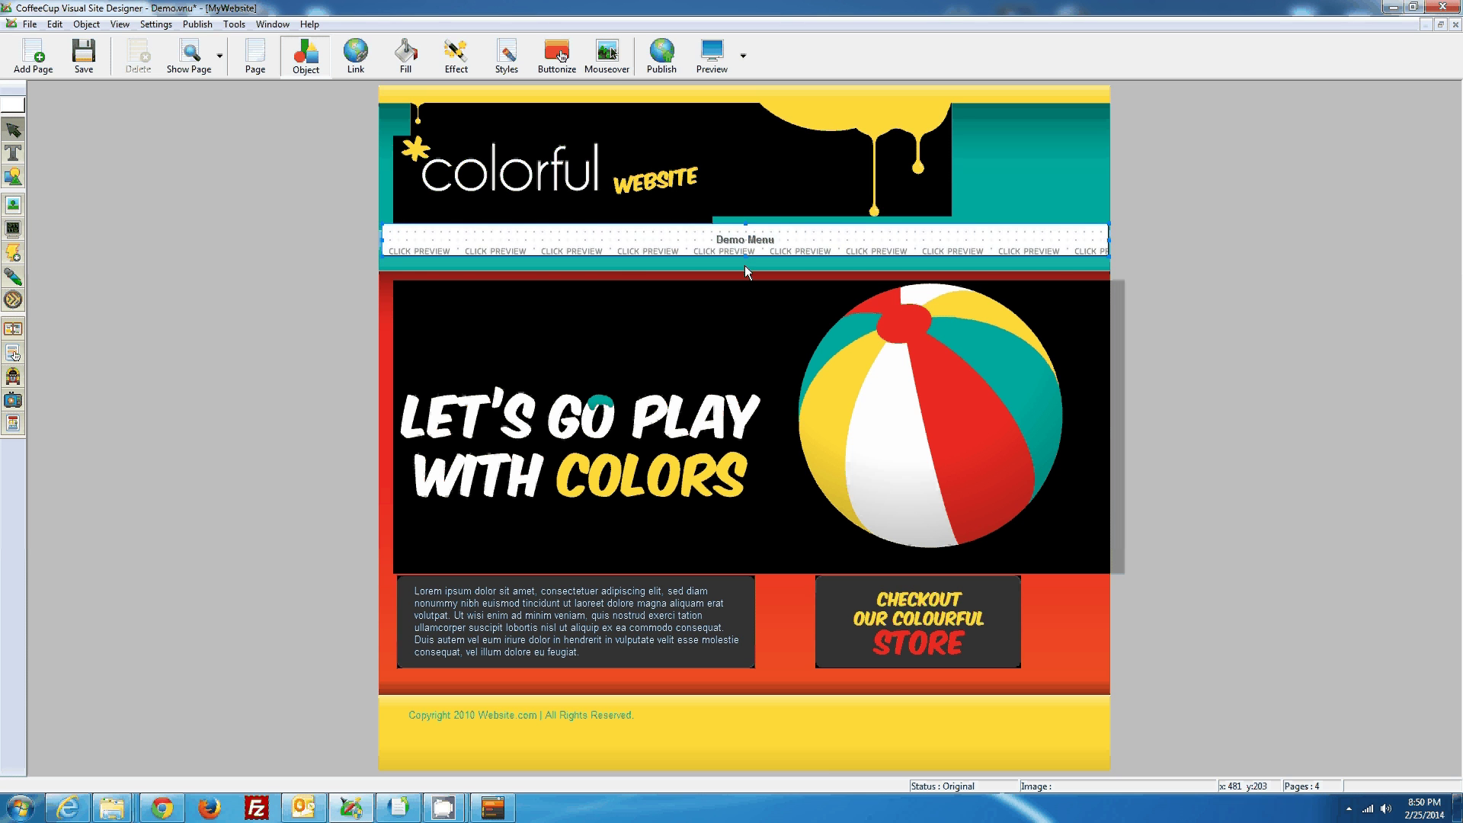
{"action": "key", "text": "Up"}
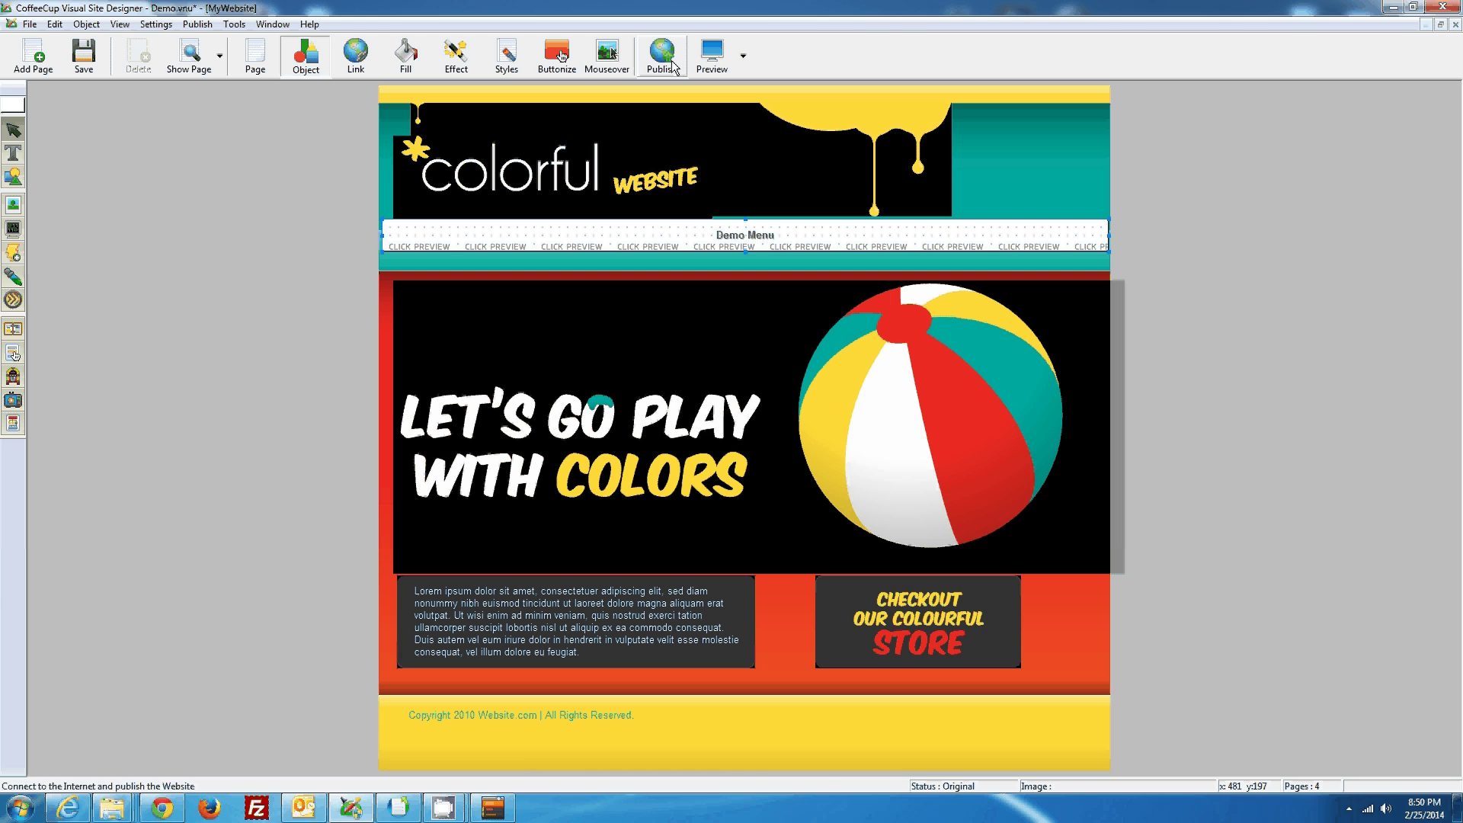
Republish the website and bring up the live page in Chrome
{"action": "left_click", "coordinate": [670, 64]}
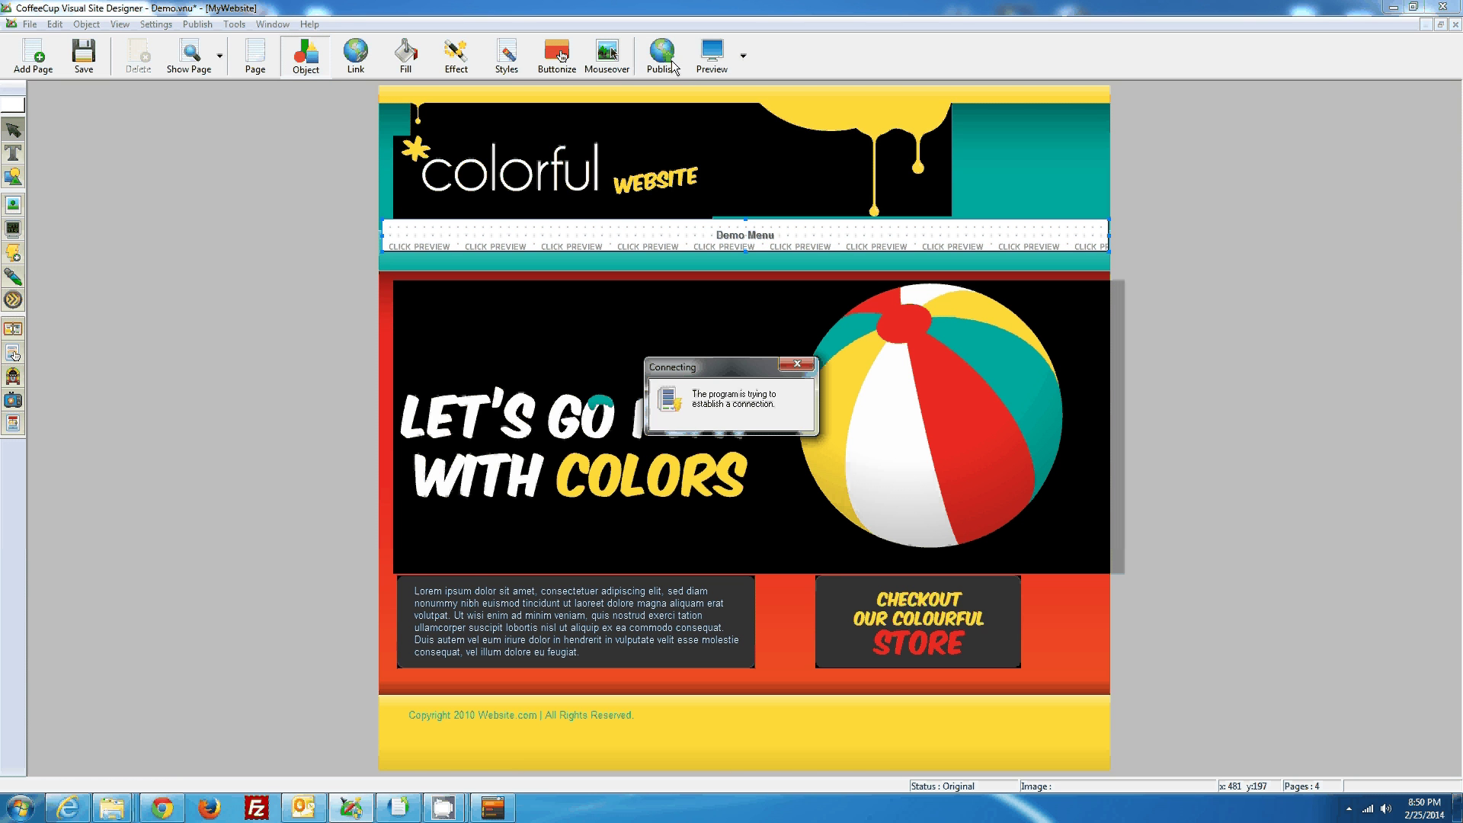
{"action": "mouse_move", "coordinate": [161, 814]}
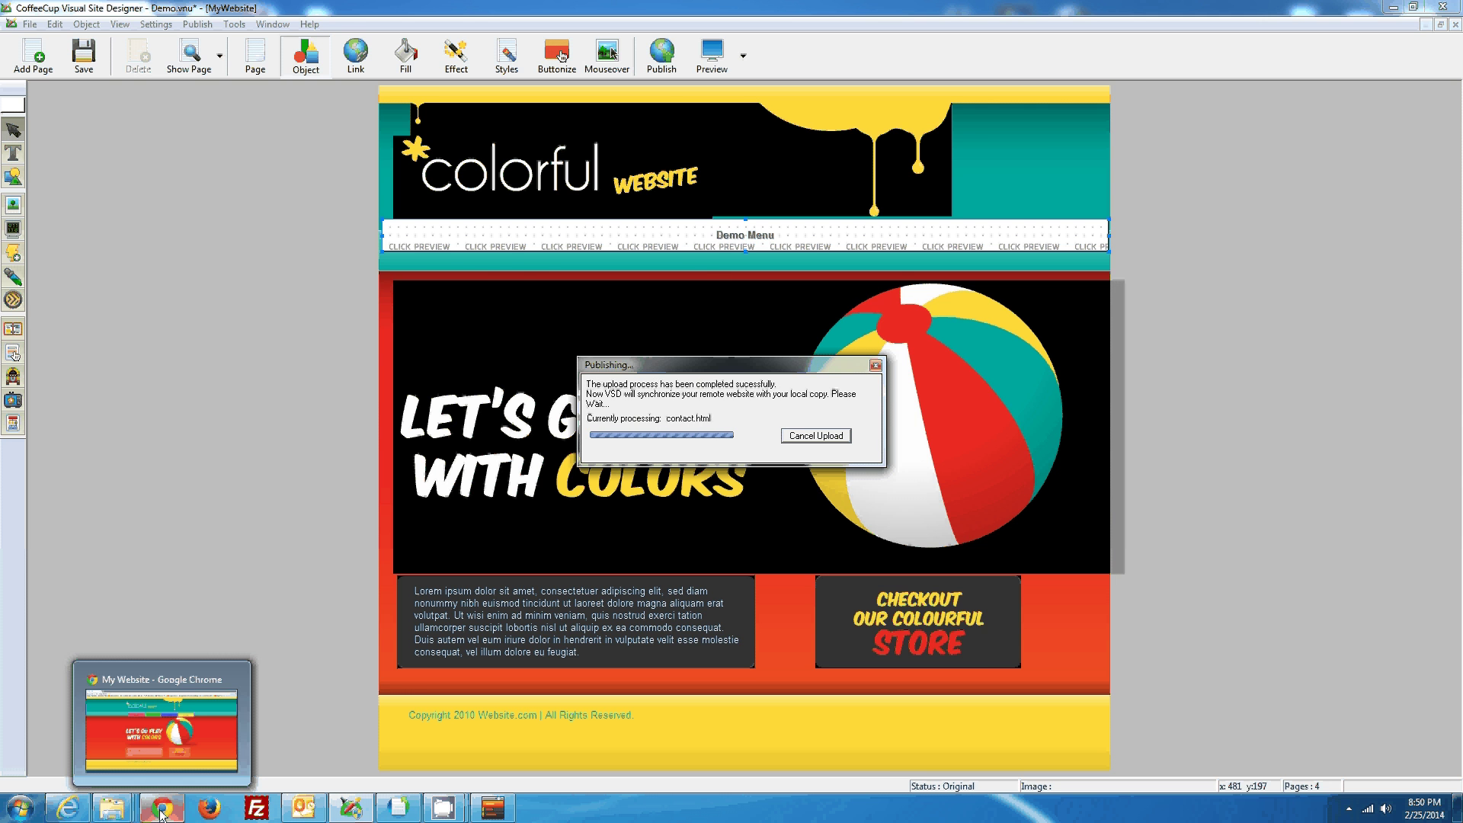
{"action": "left_click", "coordinate": [162, 814]}
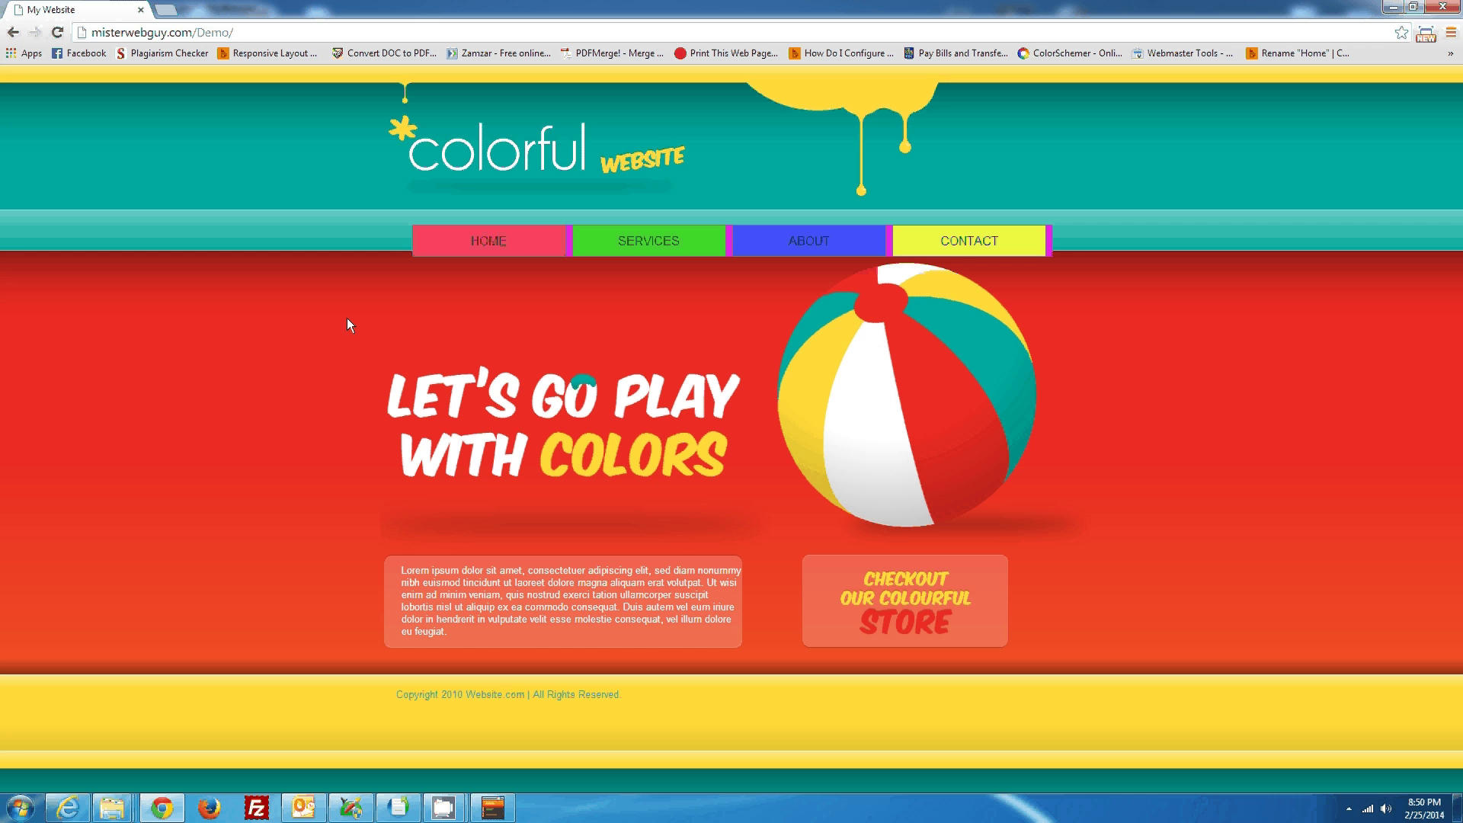
Reload the page and check the raised menu's STUFF dropdown under CONTACT
{"action": "key", "text": "F5"}
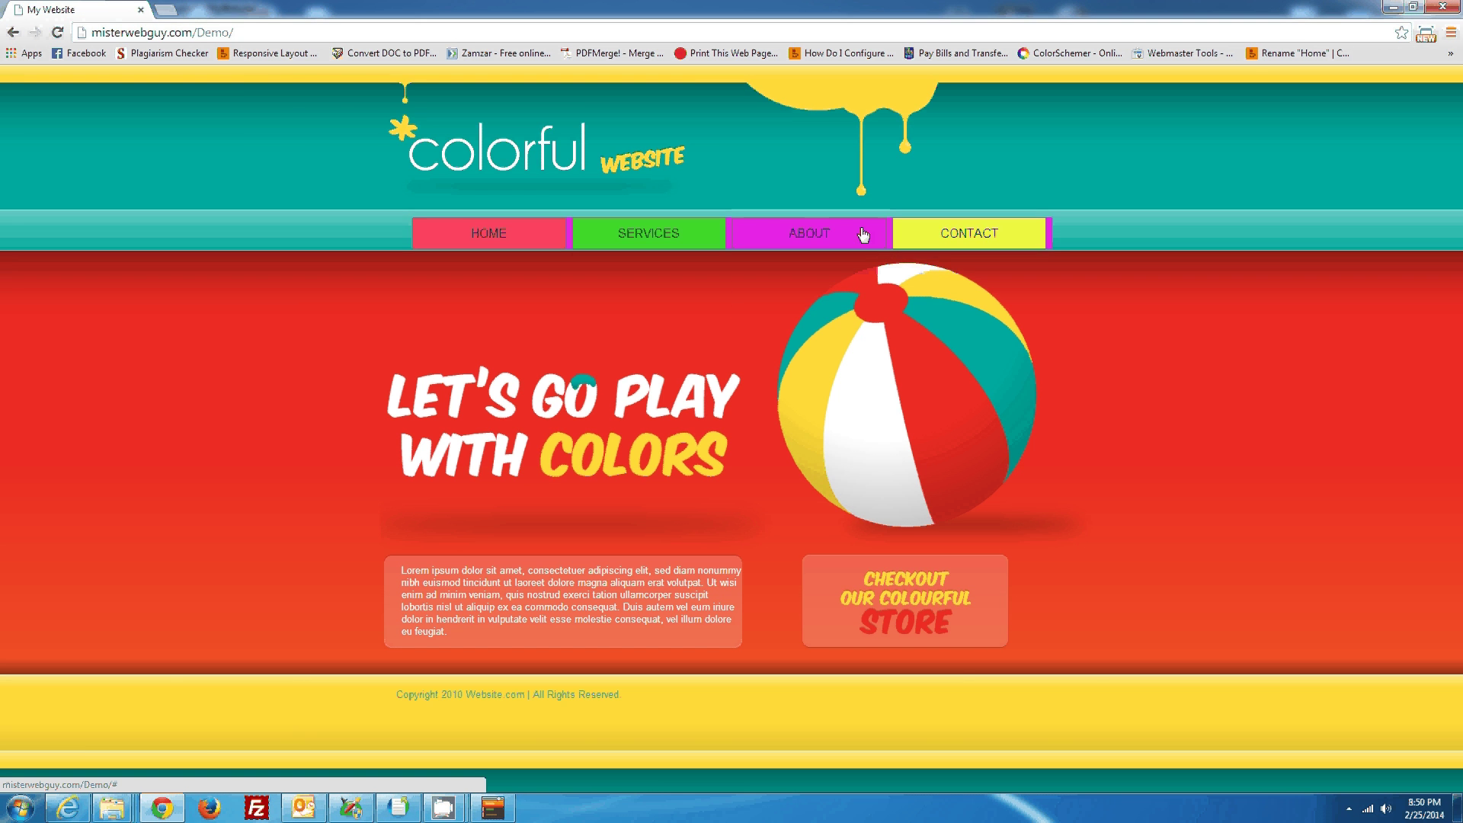
{"action": "mouse_move", "coordinate": [980, 234]}
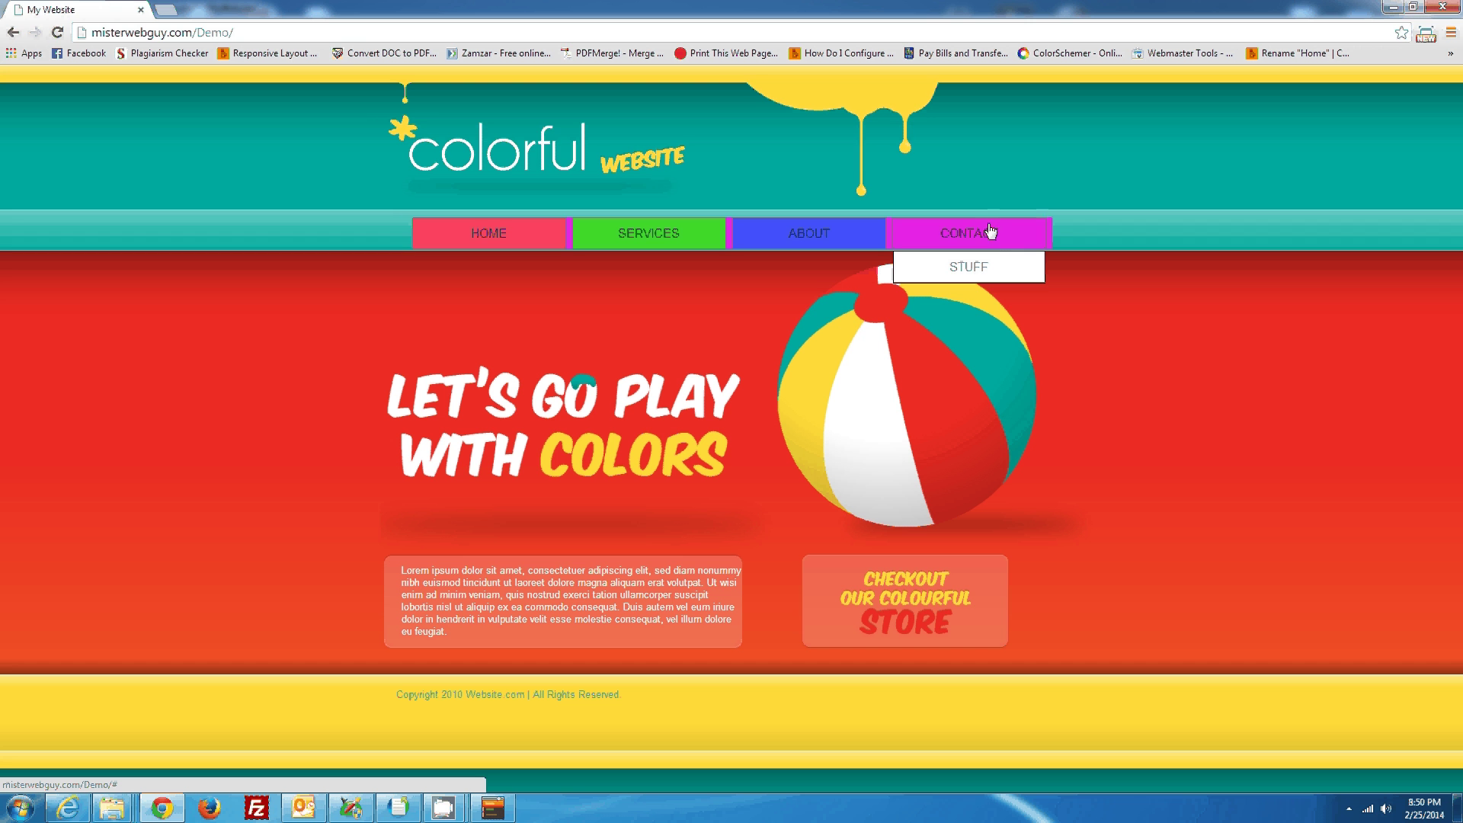